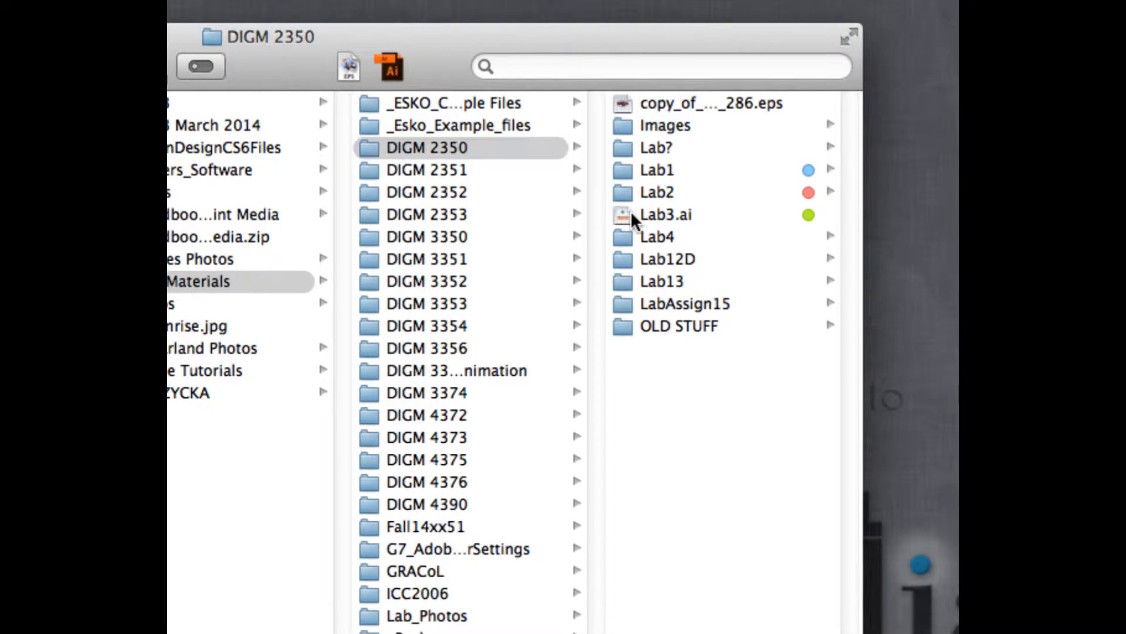
# Copy Lab3.ai from the DIGM 2350 folder to the desktop and close the folder window.
pyautogui.click(632, 214)
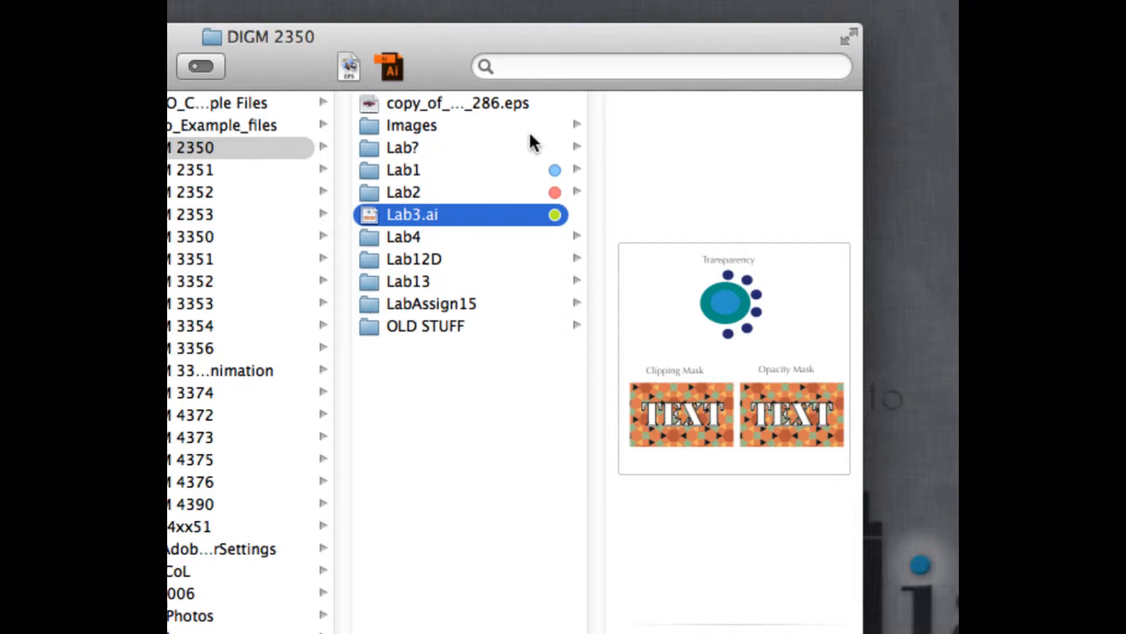
pyautogui.moveTo(378, 216); pyautogui.dragTo(927, 207)
pyautogui.moveTo(458, 30); pyautogui.dragTo(760, 101)
pyautogui.moveTo(318, 99); pyautogui.dragTo(555, 126)
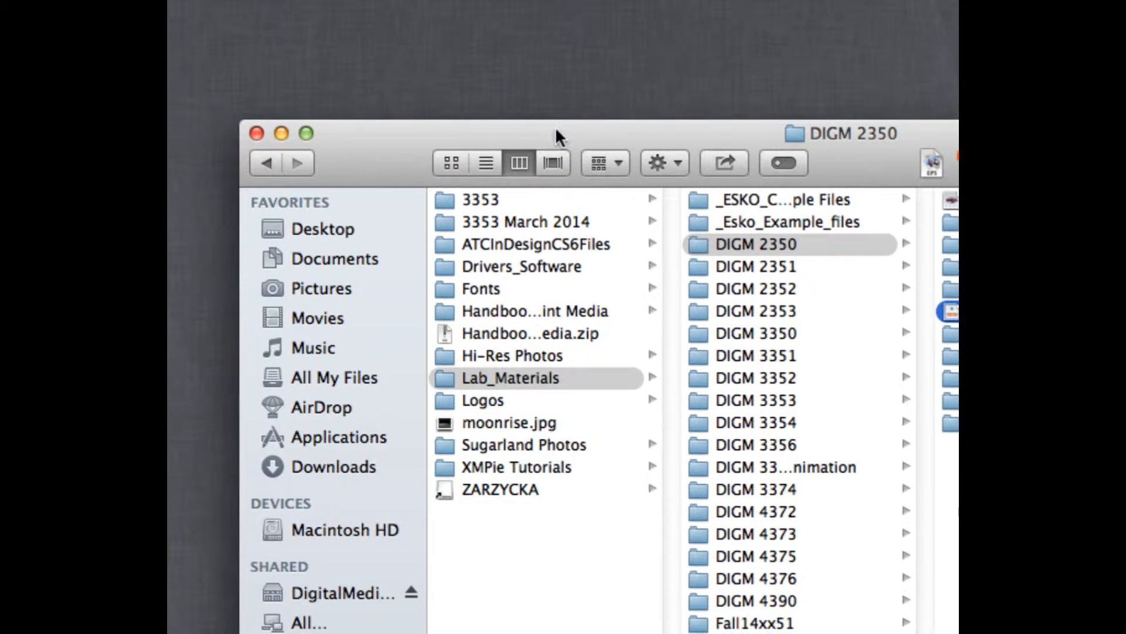
pyautogui.click(257, 133)
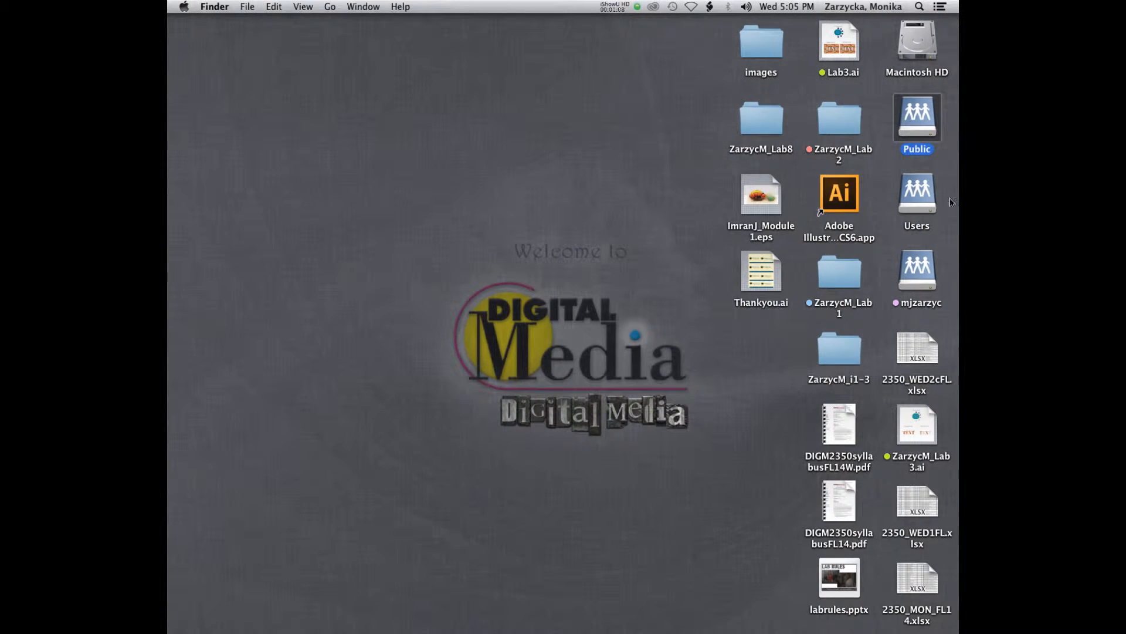
# Rename the desktop copy of Lab3.ai with the student's surname-and-initial prefix followed by _Lab3b, keeping the .ai extension.
pyautogui.click(833, 74)
pyautogui.click(828, 74)
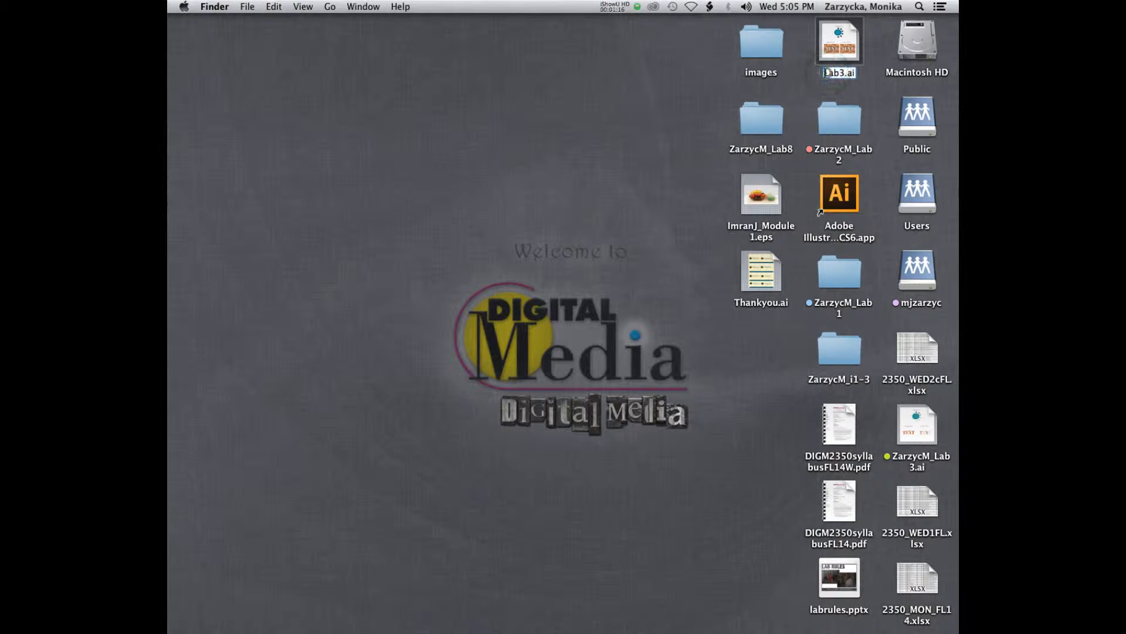
pyautogui.click(825, 73)
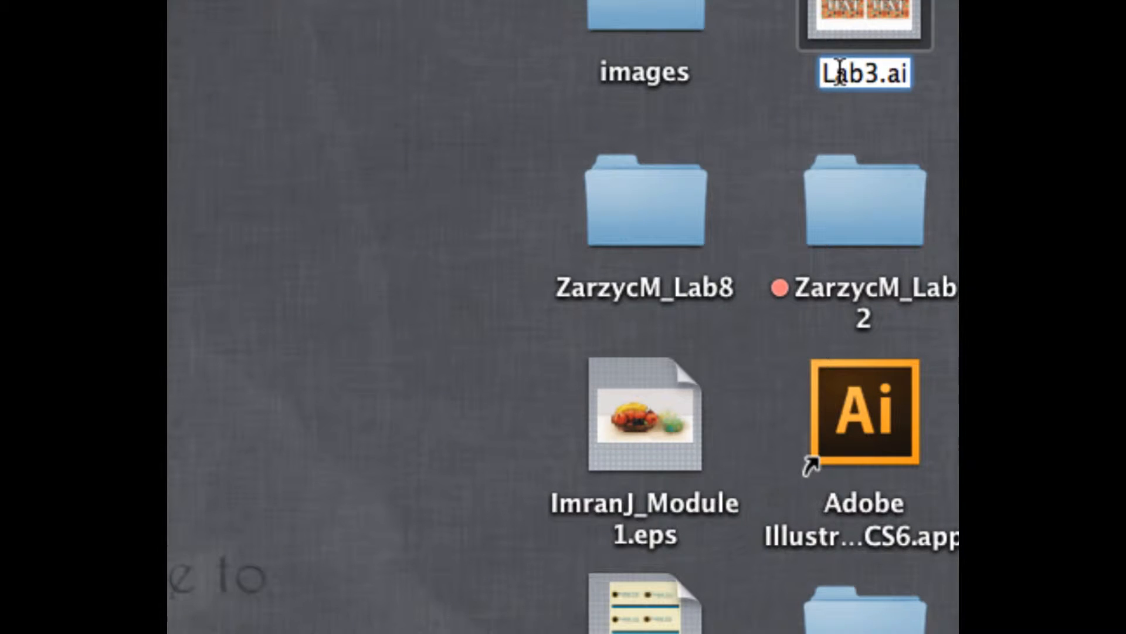
pyautogui.write('ZarzycM')
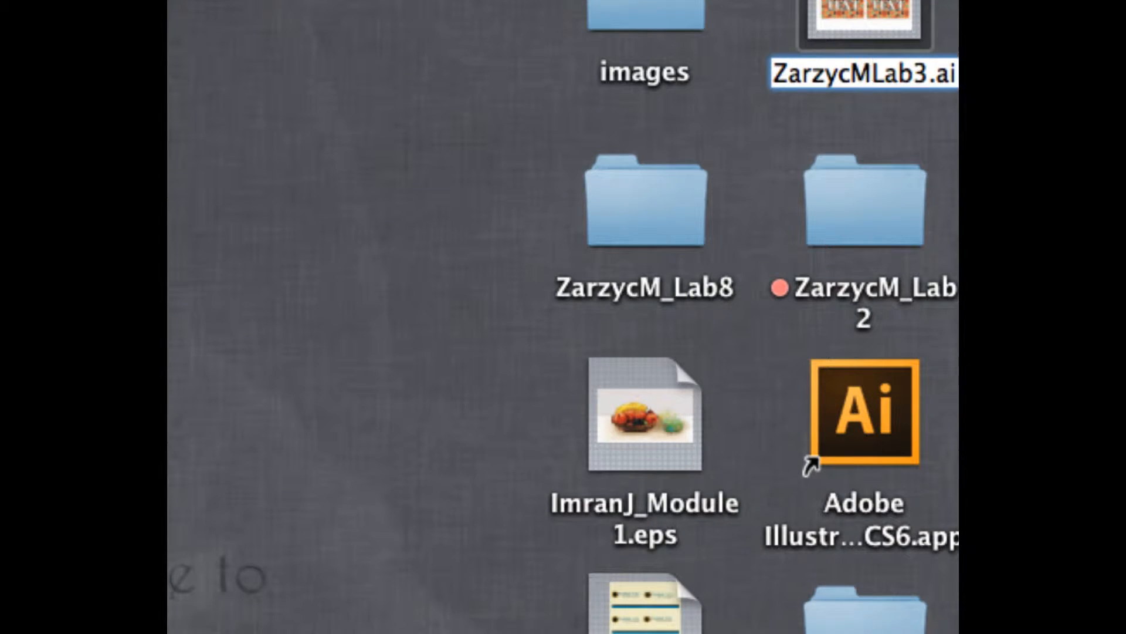
pyautogui.write('_')
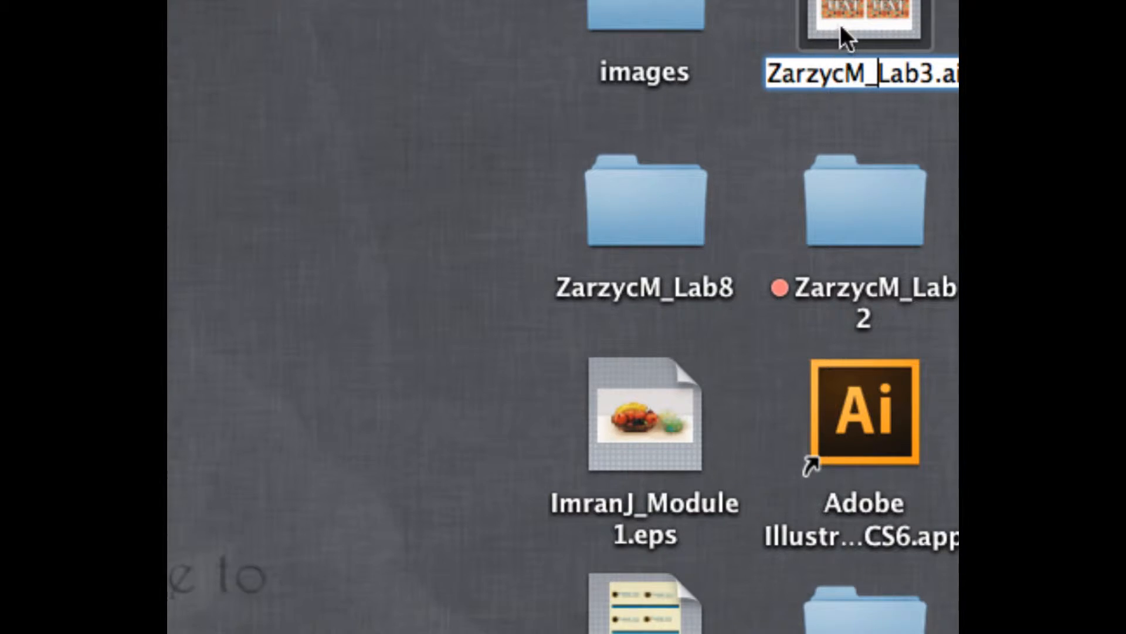
pyautogui.click(264, 6)
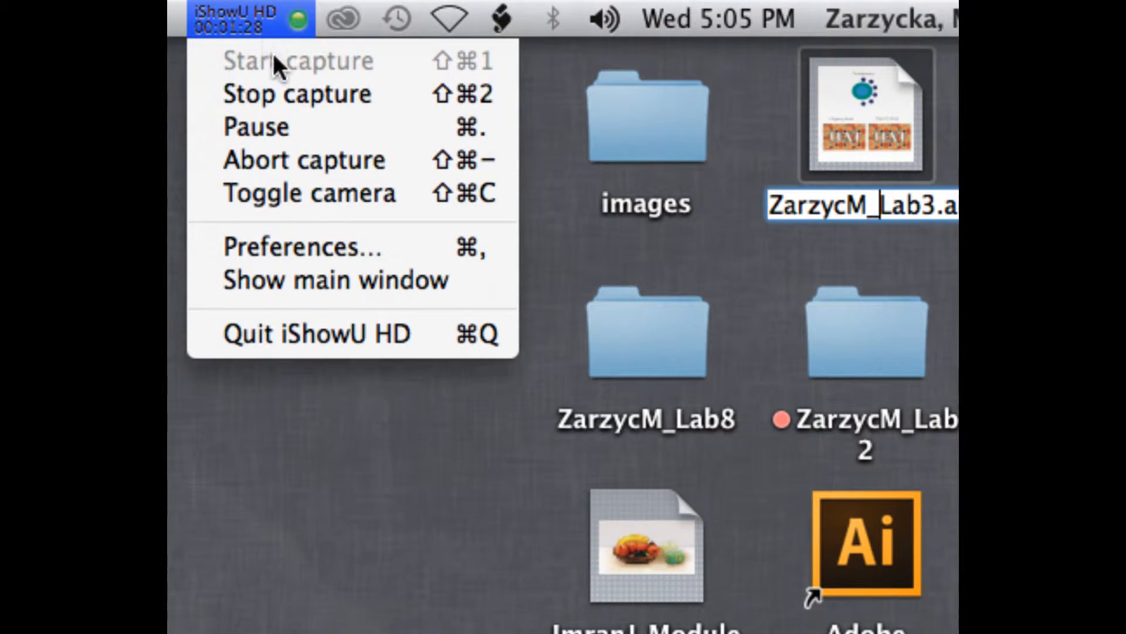
pyautogui.click(269, 120)
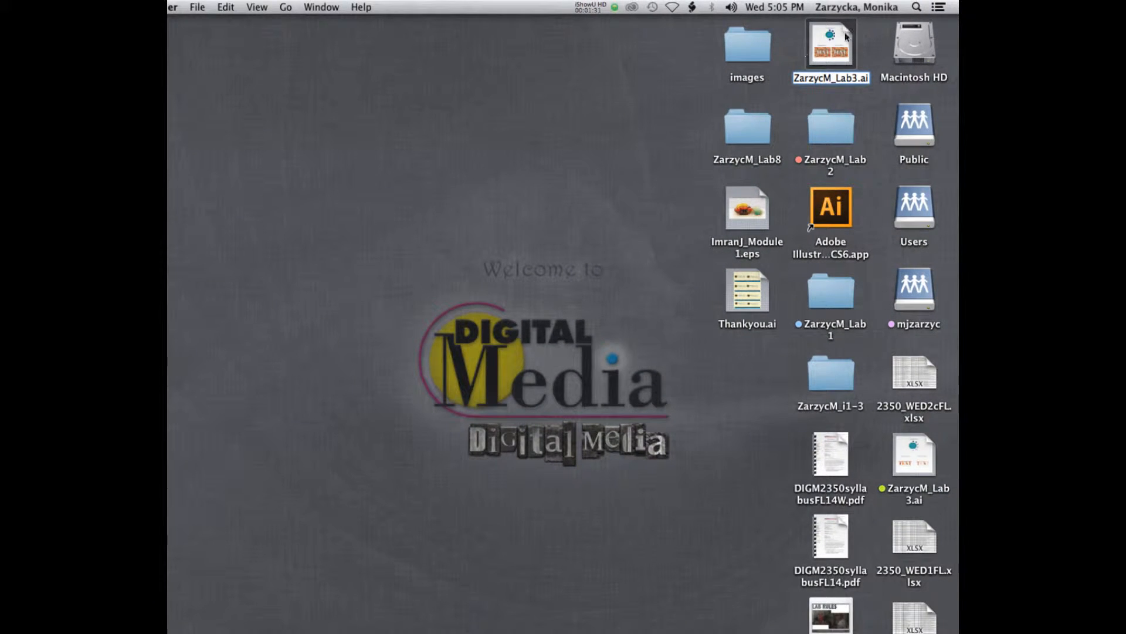
pyautogui.click(858, 78)
pyautogui.write('b')
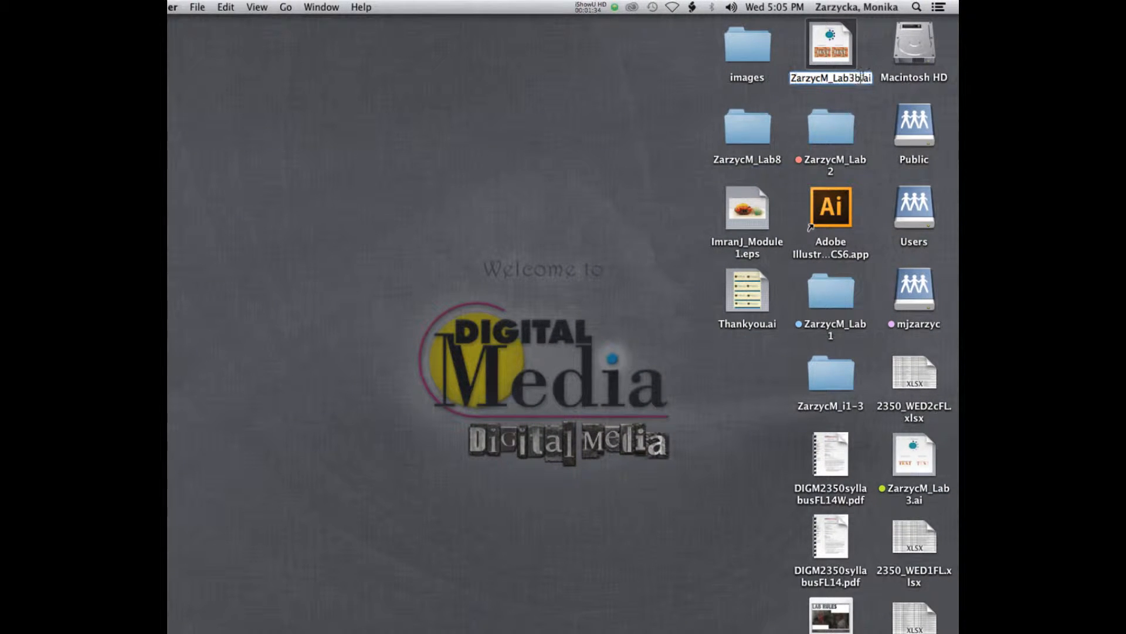
pyautogui.press('Return')
# Open the renamed Lab3b file in Illustrator and reposition its document window so the artboards can be seen.
pyautogui.moveTo(833, 38); pyautogui.dragTo(674, 500)
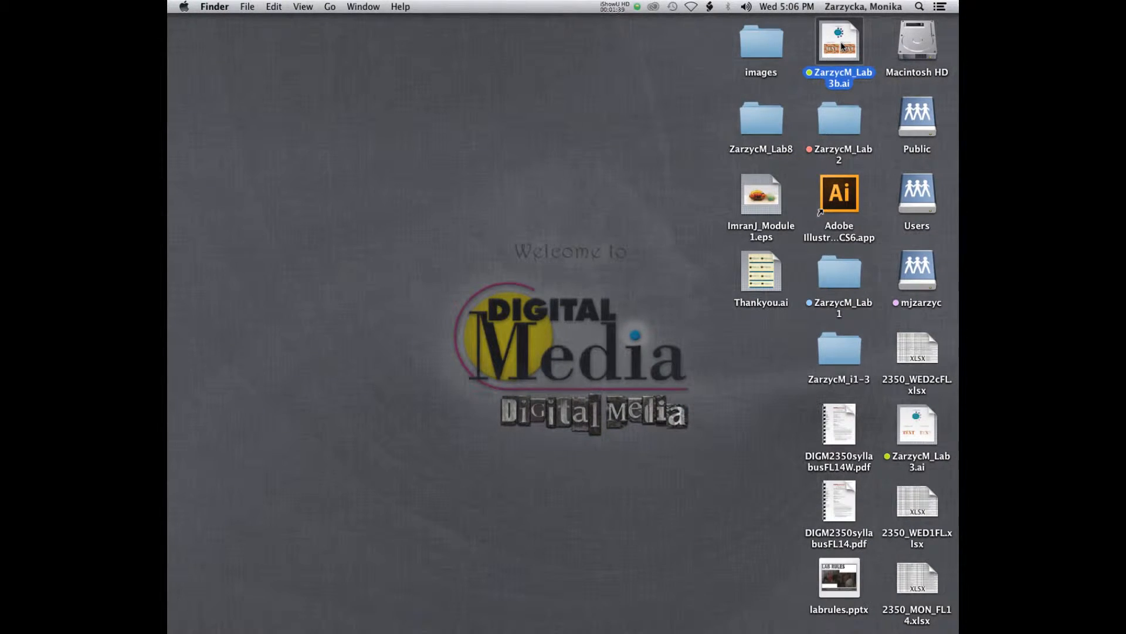
pyautogui.moveTo(842, 45); pyautogui.dragTo(605, 623)
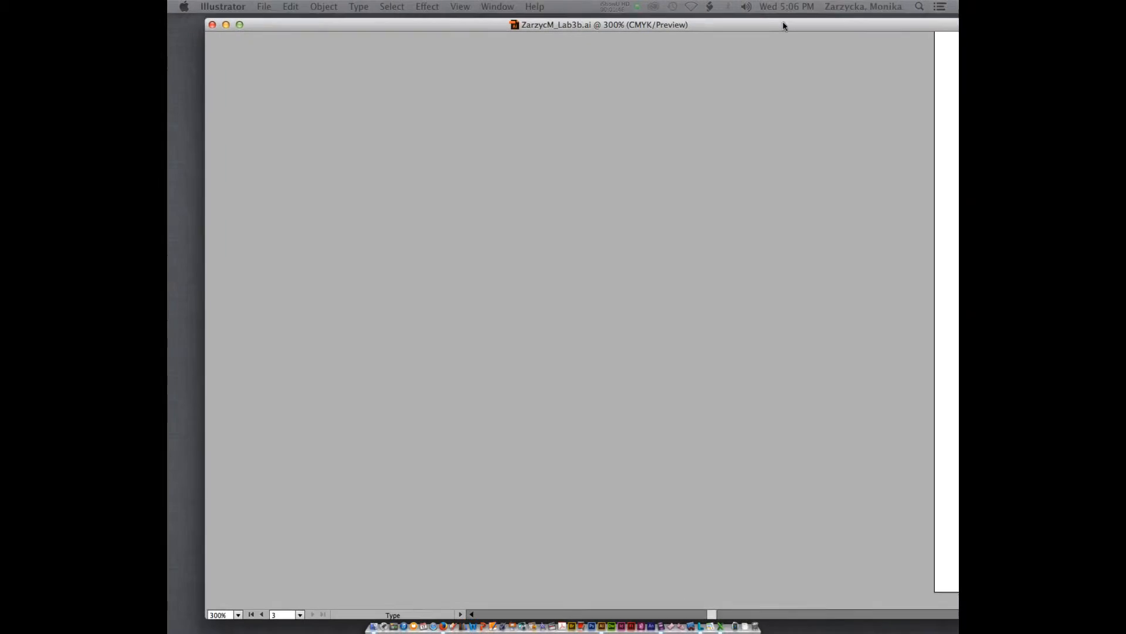
pyautogui.press('super+minus')
pyautogui.press('super+minus')
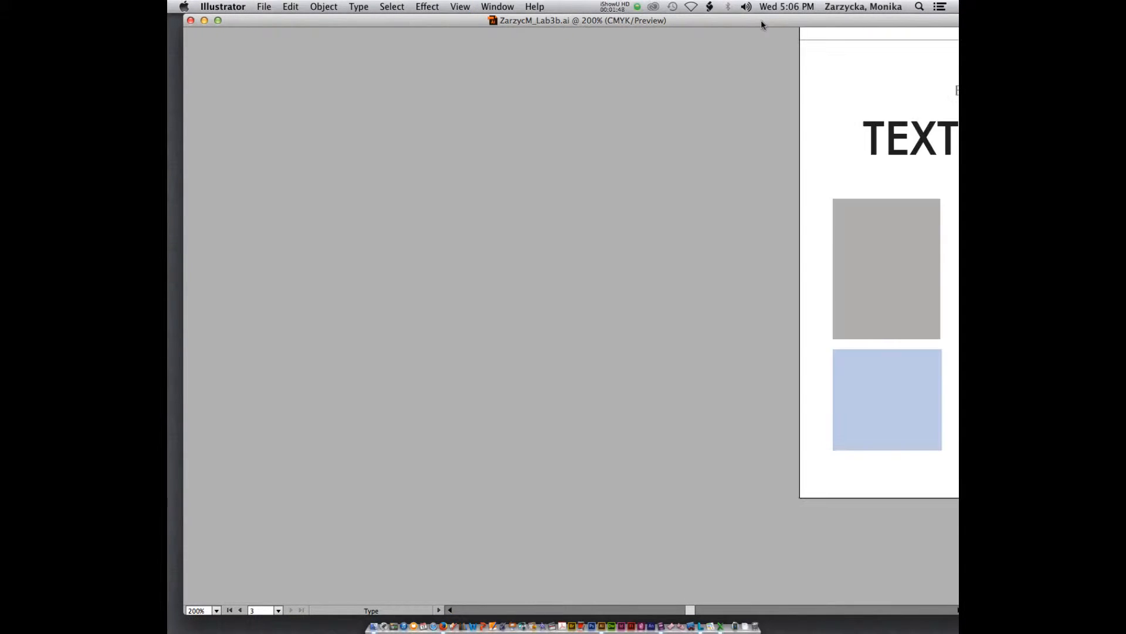
pyautogui.moveTo(802, 20); pyautogui.dragTo(701, 37)
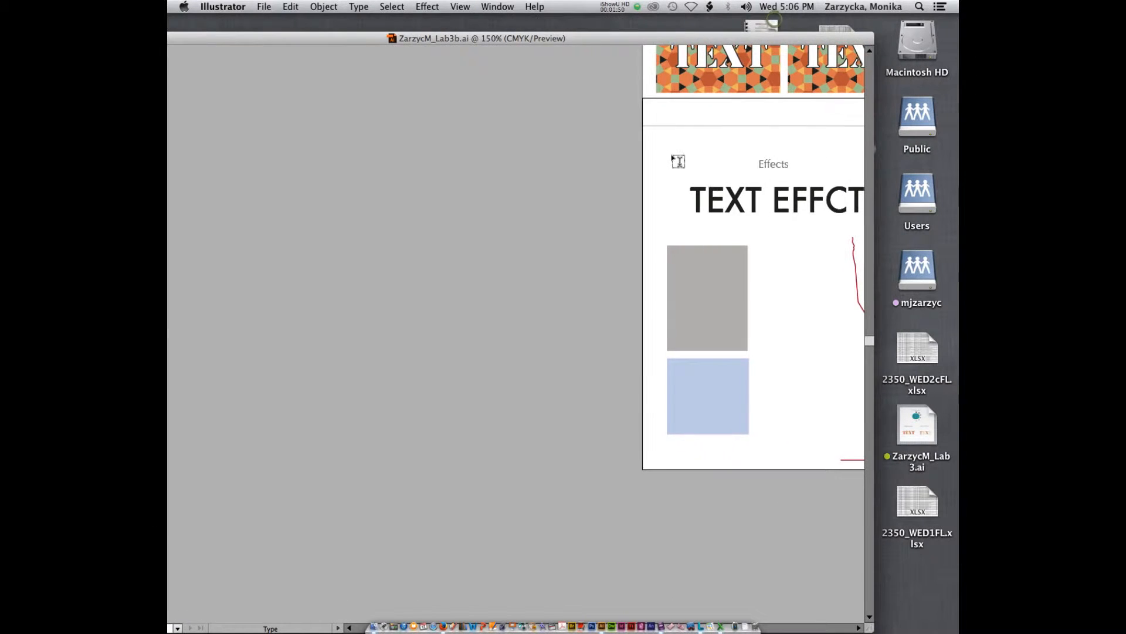
pyautogui.scroll(3, 679, 161)
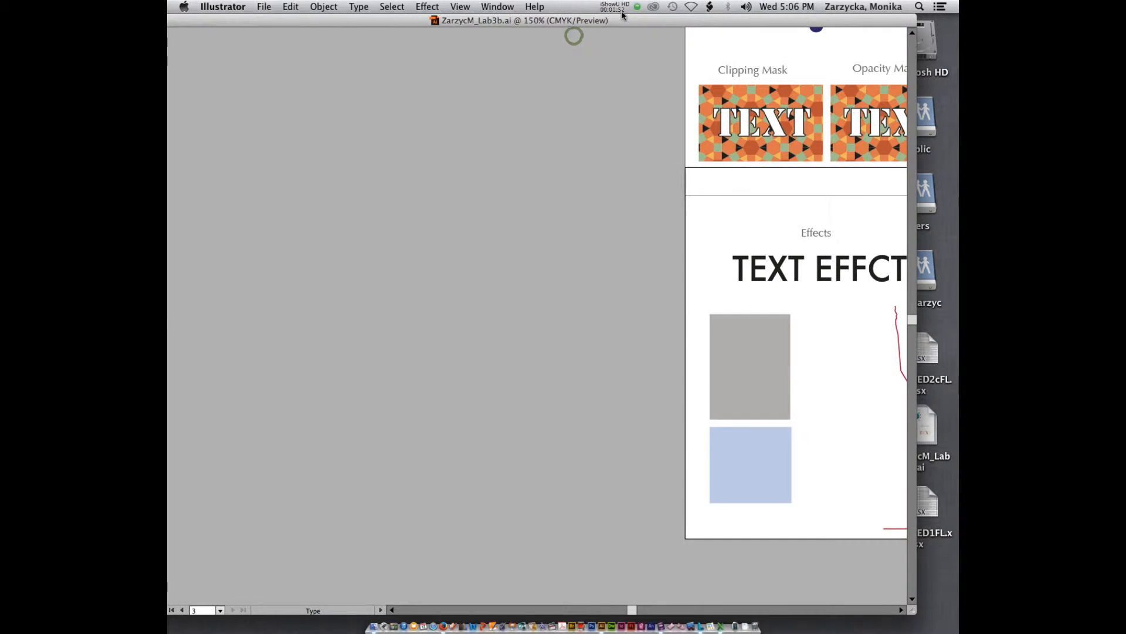
pyautogui.press('super+minus')
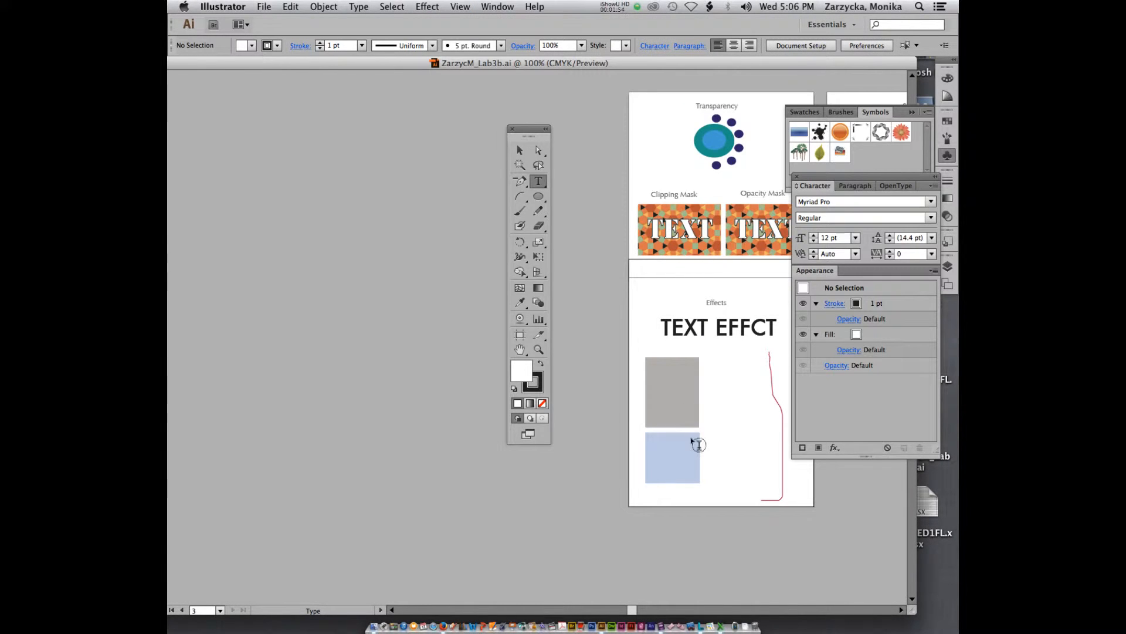
pyautogui.moveTo(631, 612); pyautogui.dragTo(639, 611)
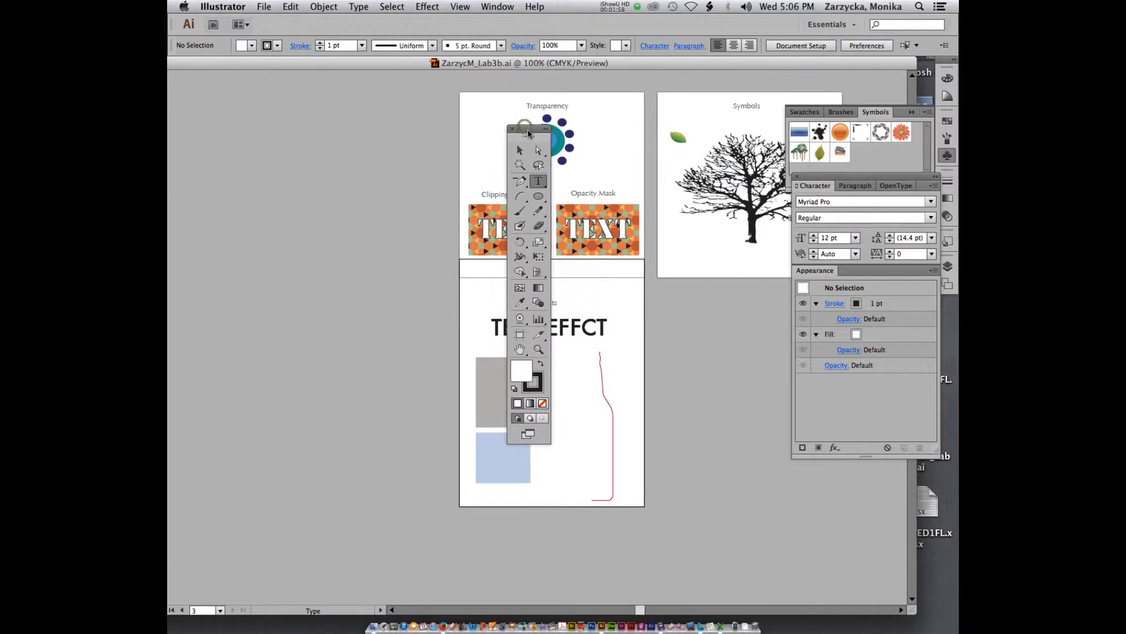
# Move the Tools panel clear of the artboards and shift the document window slightly.
pyautogui.moveTo(542, 134); pyautogui.dragTo(404, 120)
pyautogui.moveTo(568, 64); pyautogui.dragTo(536, 64)
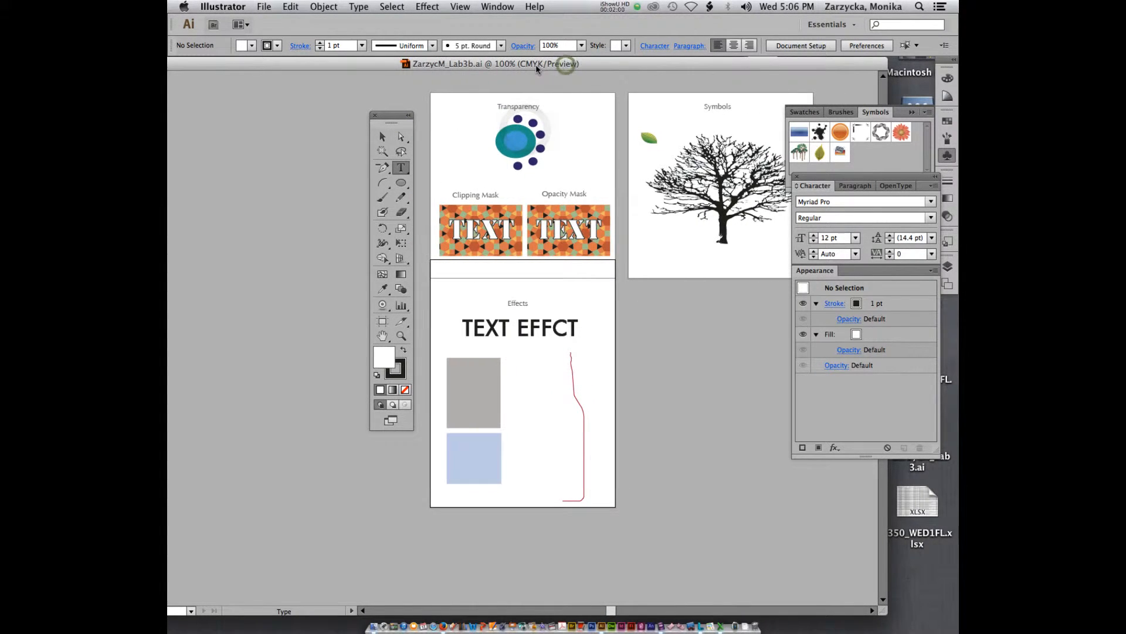
pyautogui.press('super+equal')
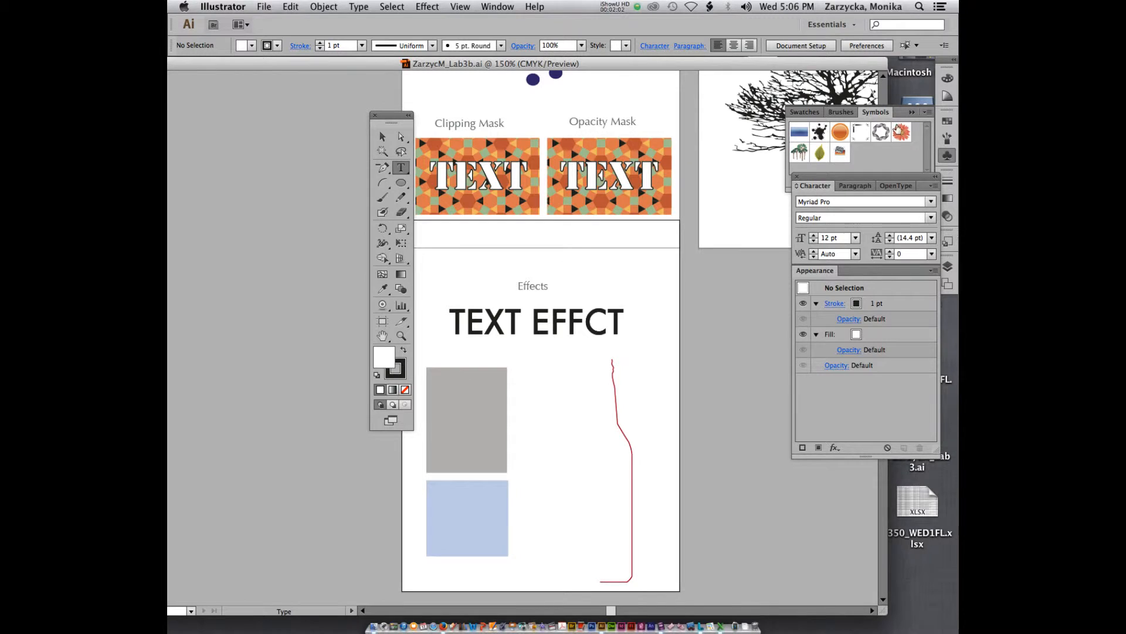
# Reset the Essentials workspace to its default panel layout.
pyautogui.moveTo(907, 267); pyautogui.dragTo(957, 266)
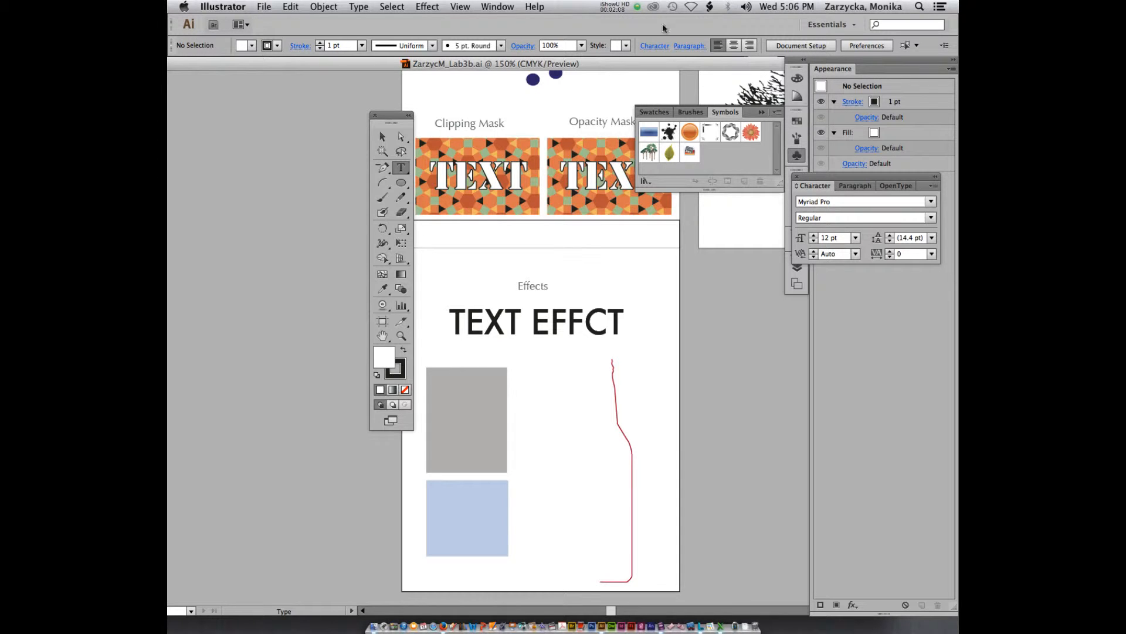
pyautogui.click(493, 6)
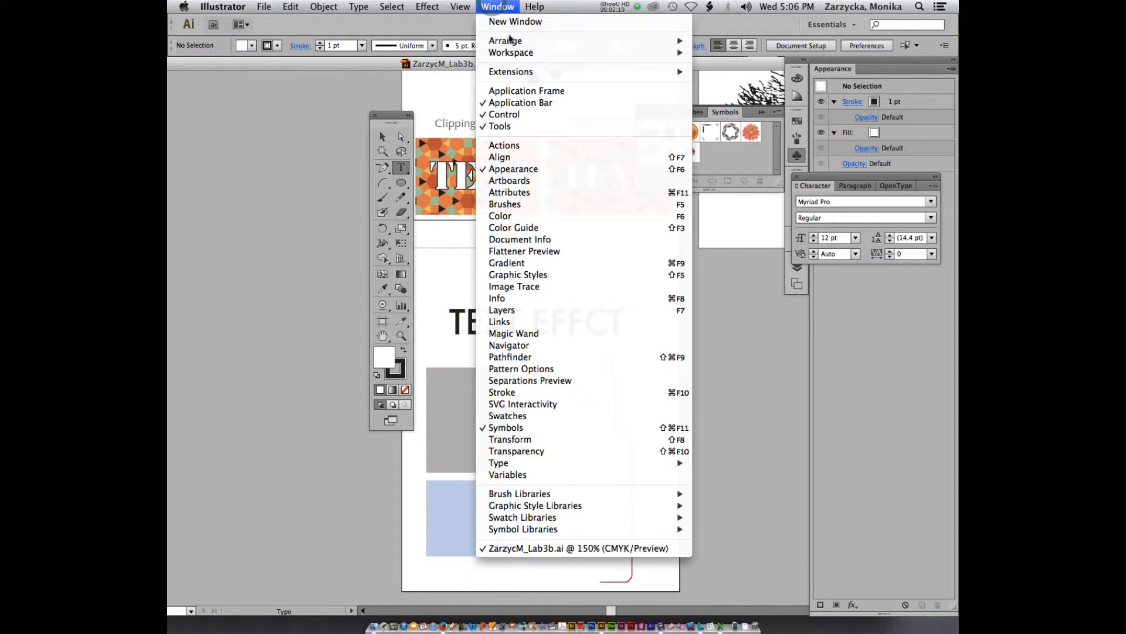
pyautogui.moveTo(511, 53)
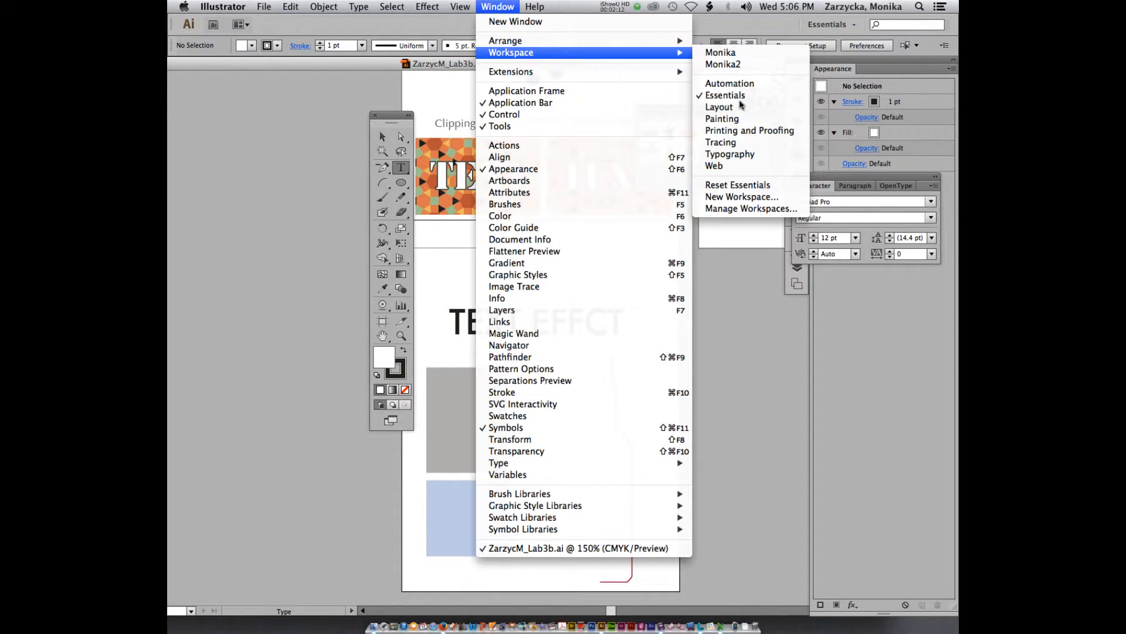
pyautogui.click(738, 185)
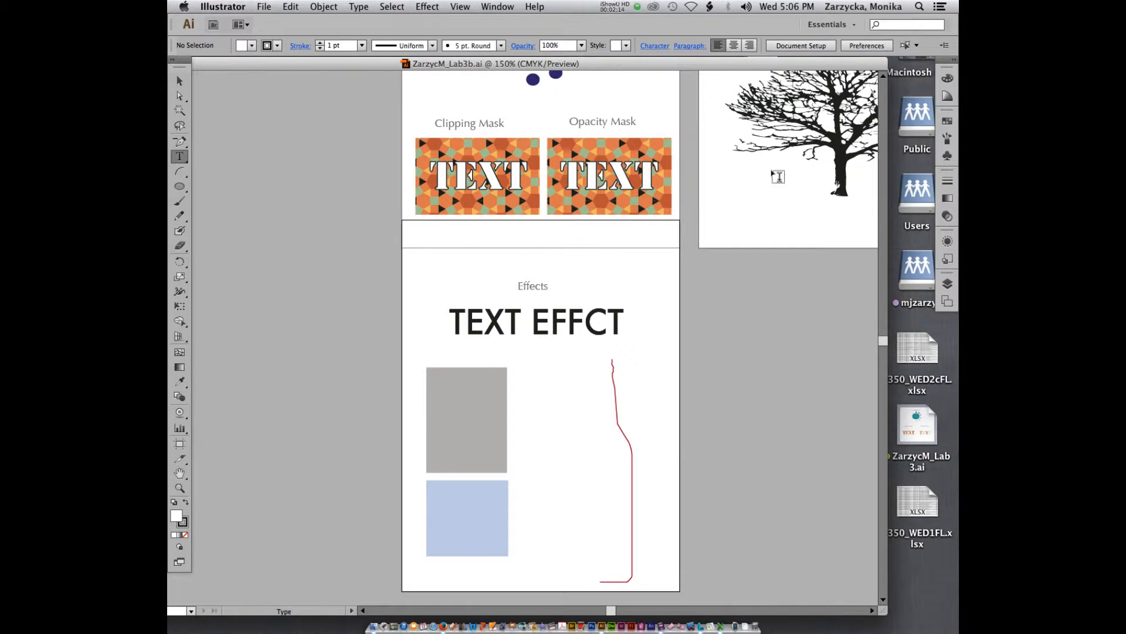
# Display the document's layers to examine how the artwork is organised.
pyautogui.click(947, 284)
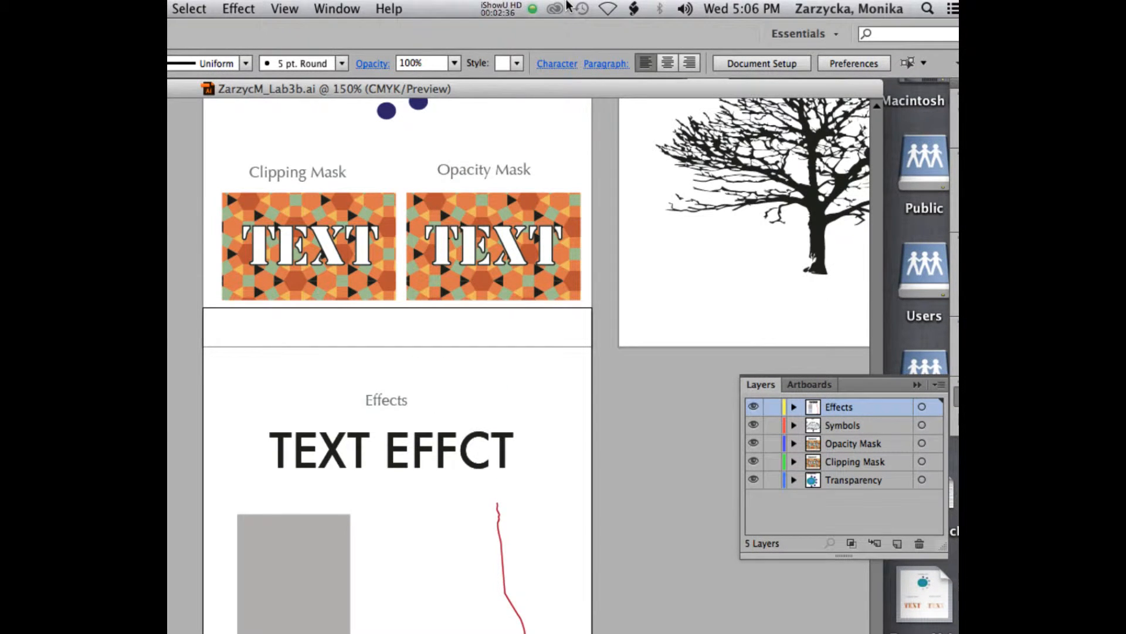
pyautogui.click(508, 8)
pyautogui.click(512, 63)
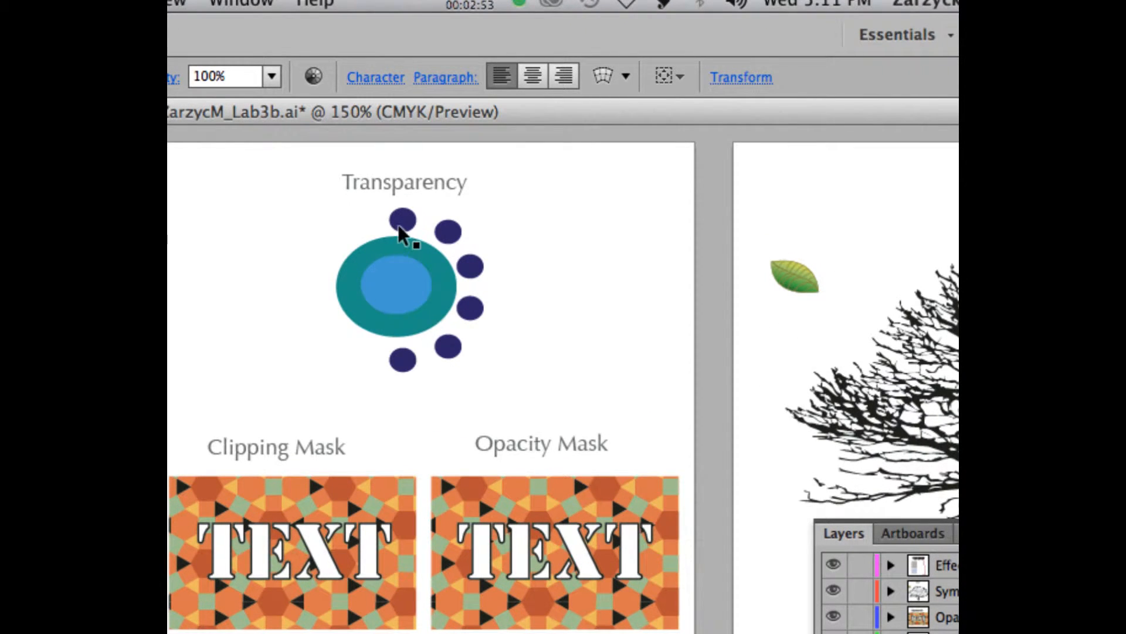
# Select the topmost small dark blue circle, then float the collapsed panel group over the artwork and widen it to show the panel names.
pyautogui.click(399, 227)
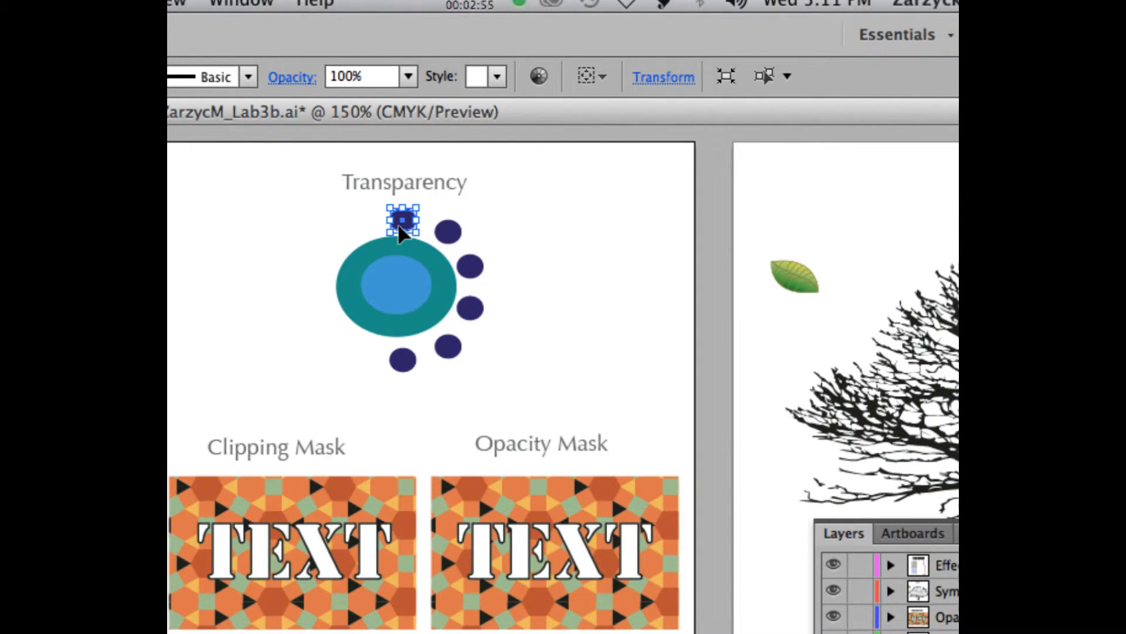
pyautogui.press('a')
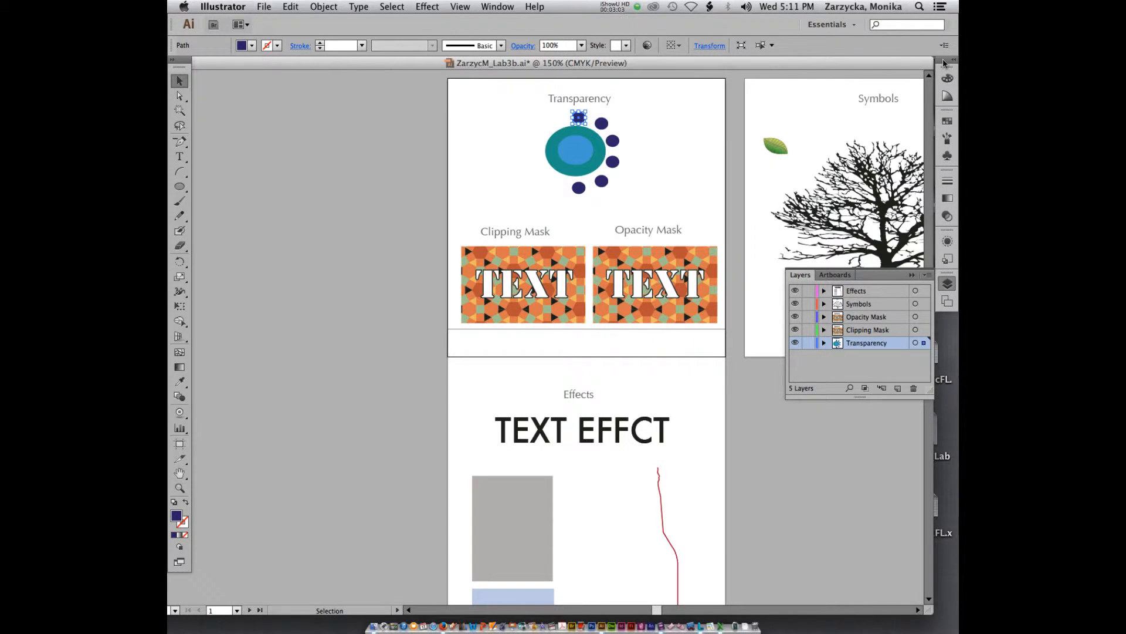
pyautogui.moveTo(947, 66); pyautogui.dragTo(840, 72)
pyautogui.moveTo(855, 118); pyautogui.dragTo(909, 118)
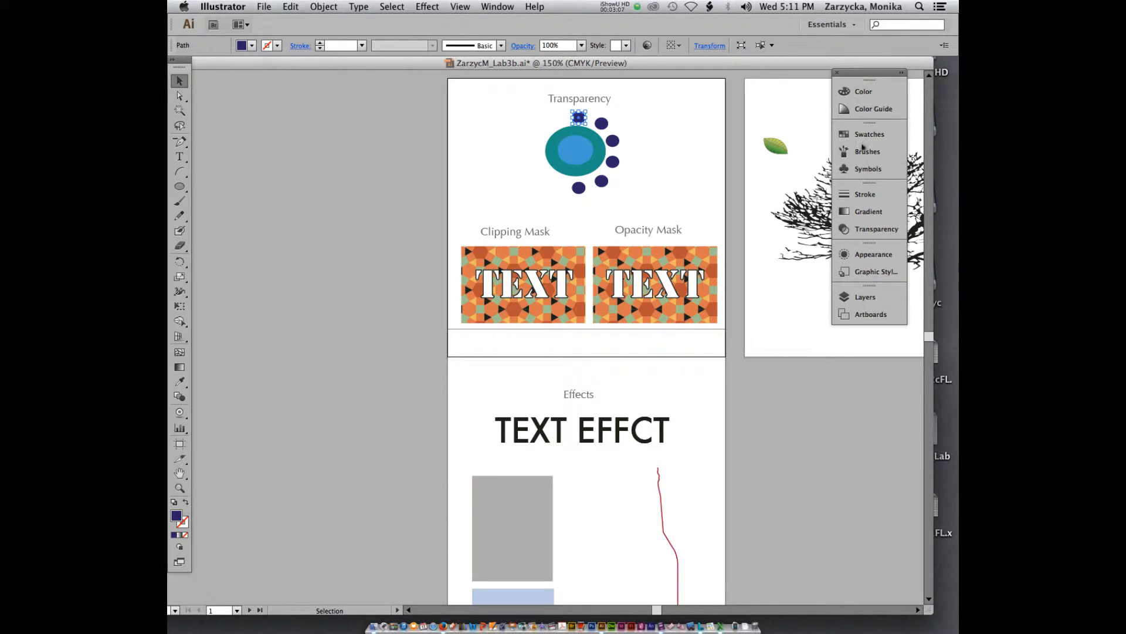
pyautogui.click(506, 6)
pyautogui.click(503, 6)
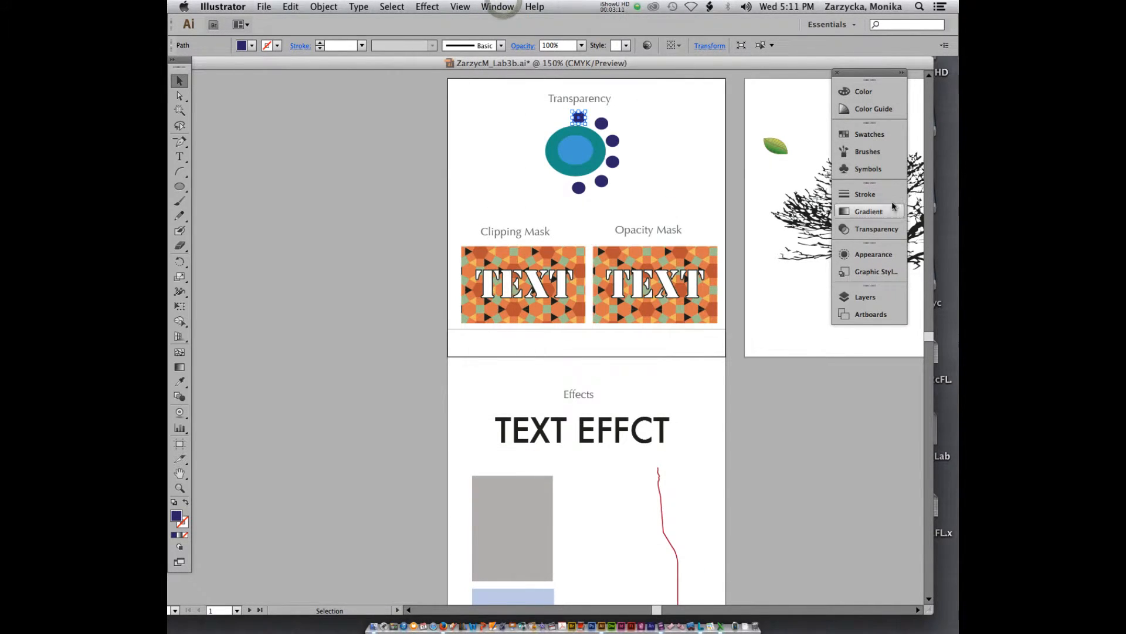
# Set the opacity of the selected topmost dark blue circle to 80% in the Transparency settings.
pyautogui.click(878, 230)
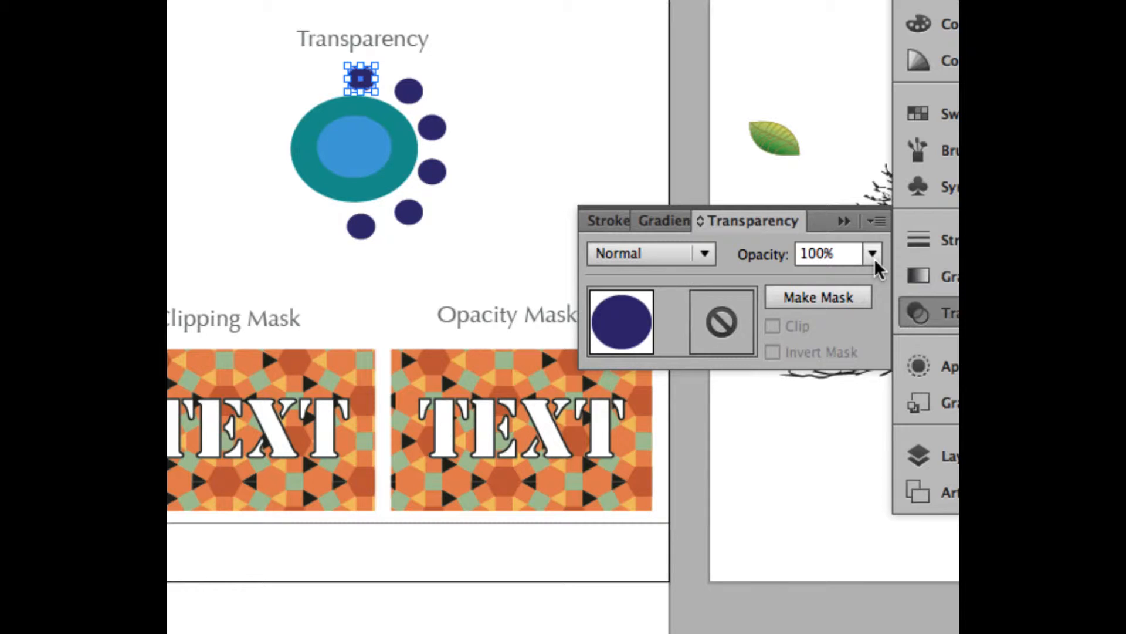
pyautogui.click(872, 254)
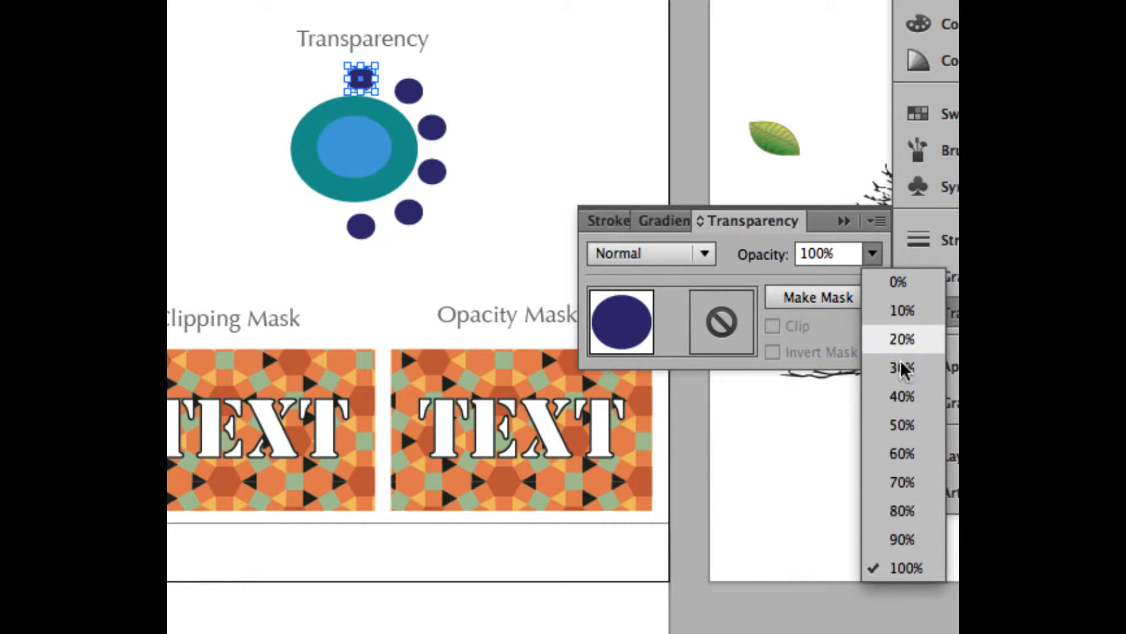
pyautogui.click(907, 513)
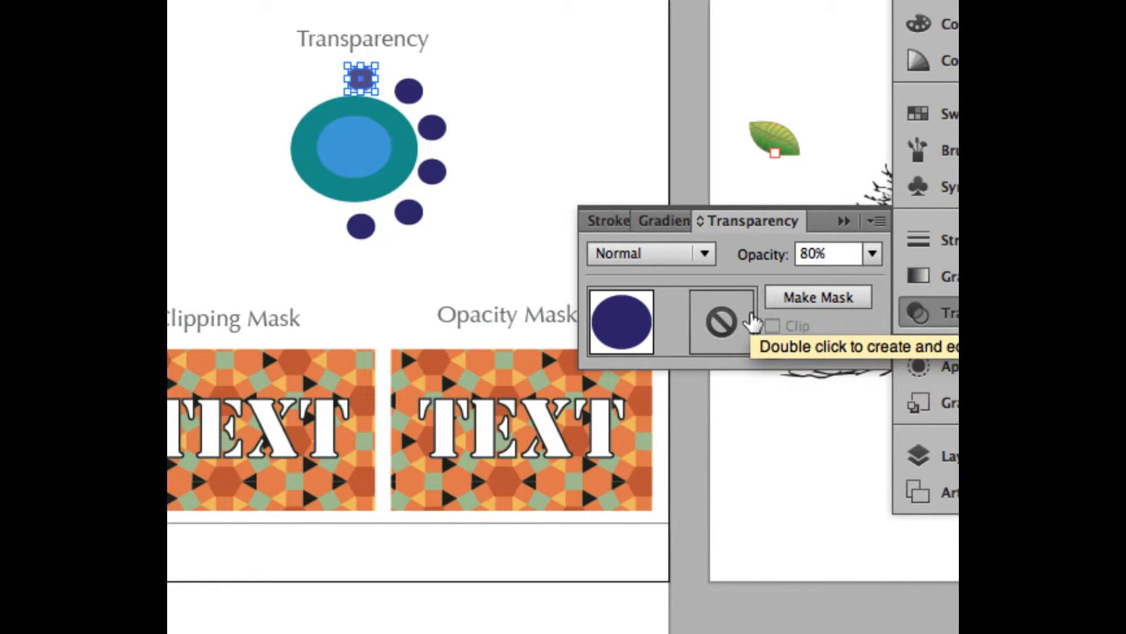
# Deselect the circle and show the transparency grid behind the artwork.
pyautogui.click(555, 158)
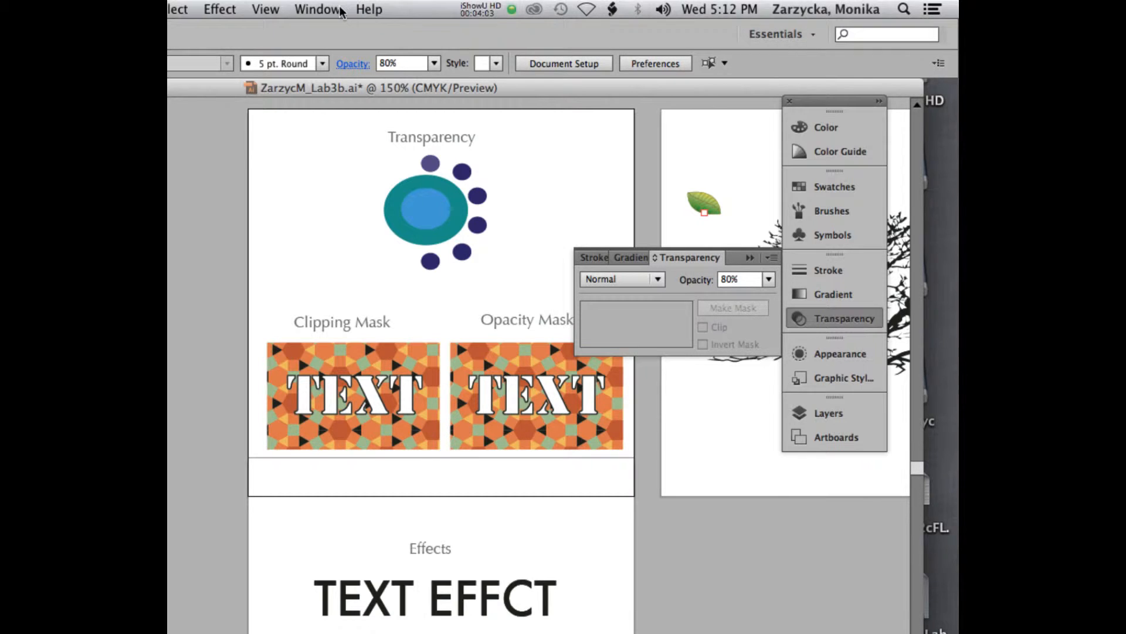
pyautogui.click(263, 7)
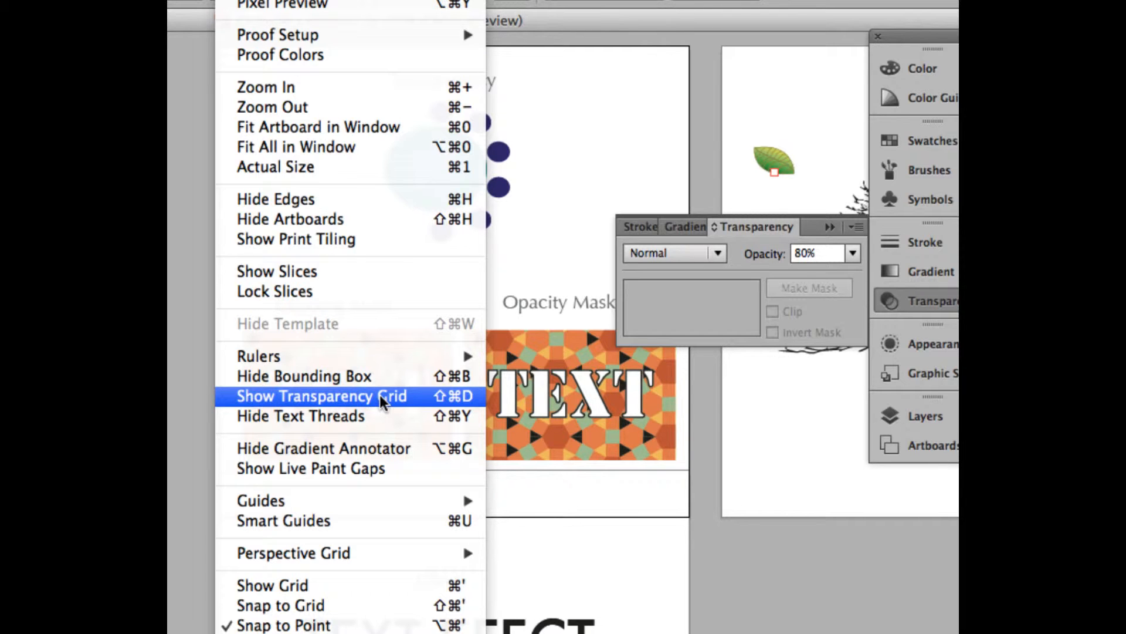
pyautogui.click(382, 399)
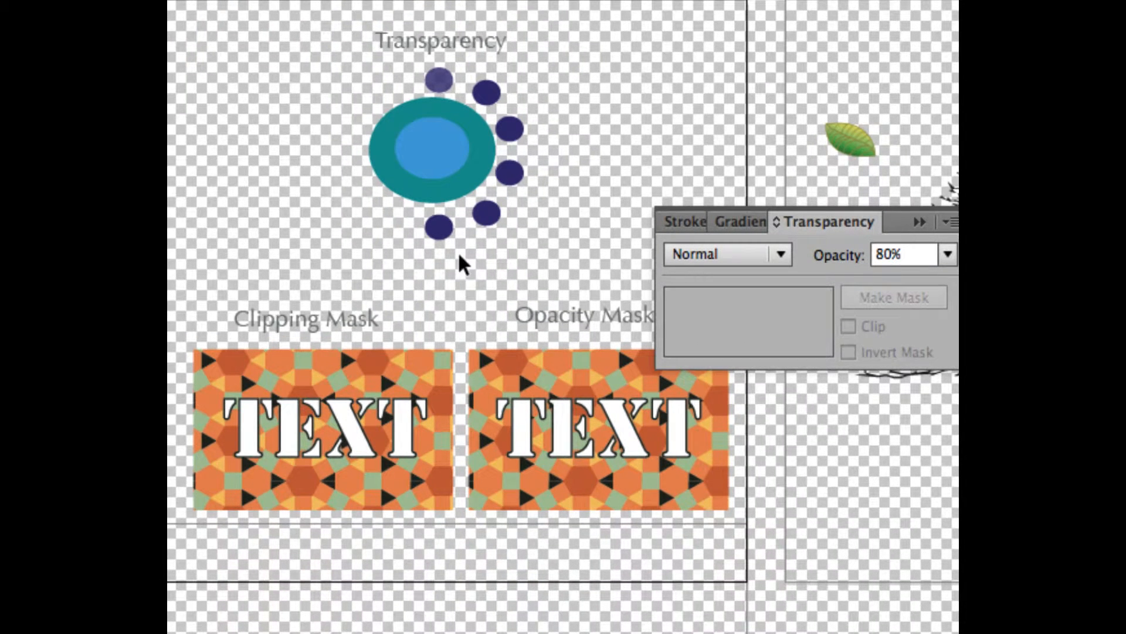
# Set the opacity of the bottommost small dark blue circle to 20%.
pyautogui.scroll(3, 463, 245)
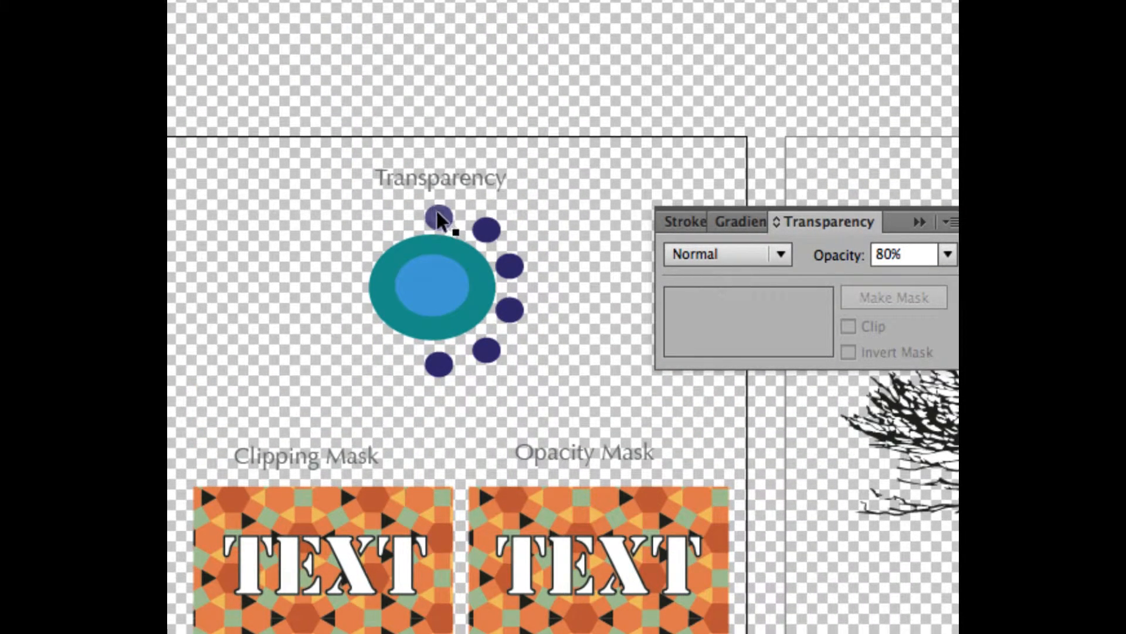
pyautogui.click(442, 368)
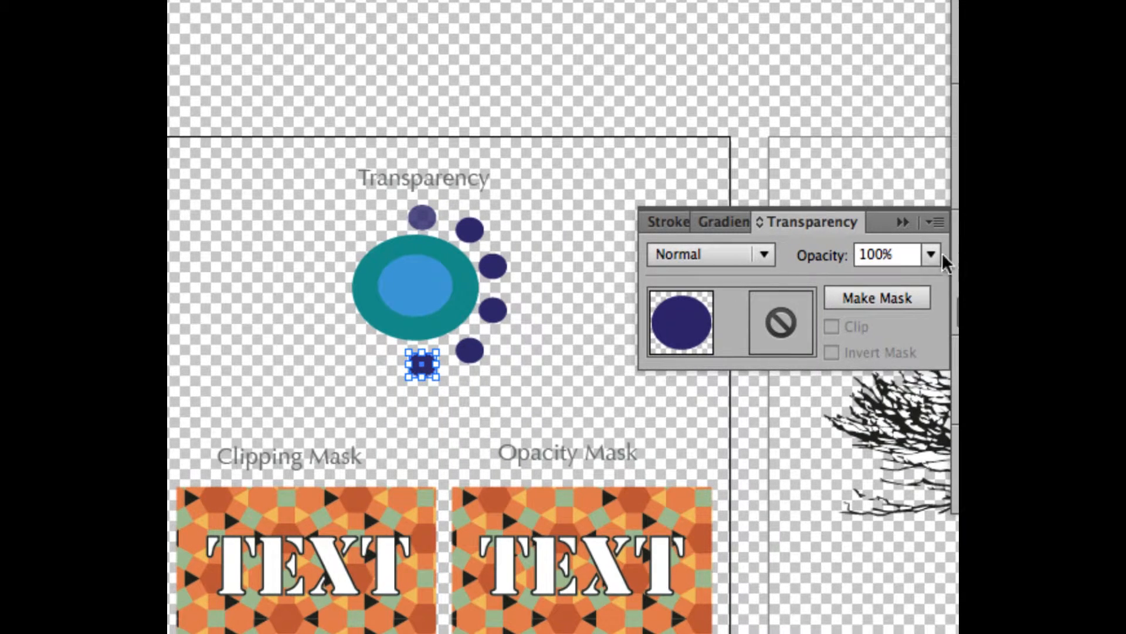
pyautogui.click(933, 254)
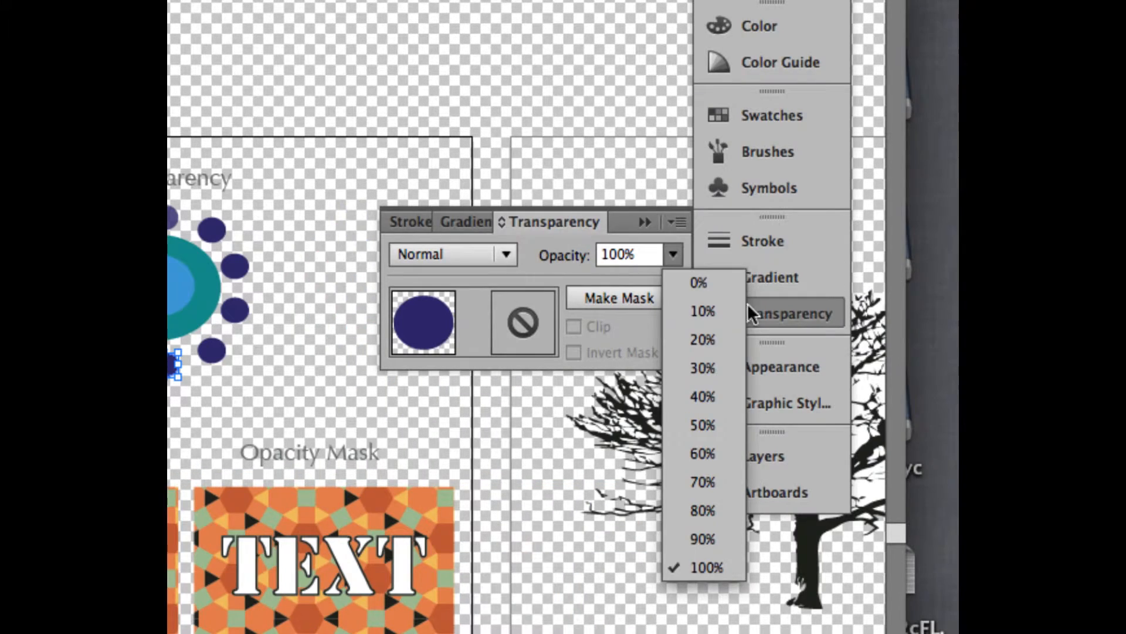
pyautogui.click(706, 334)
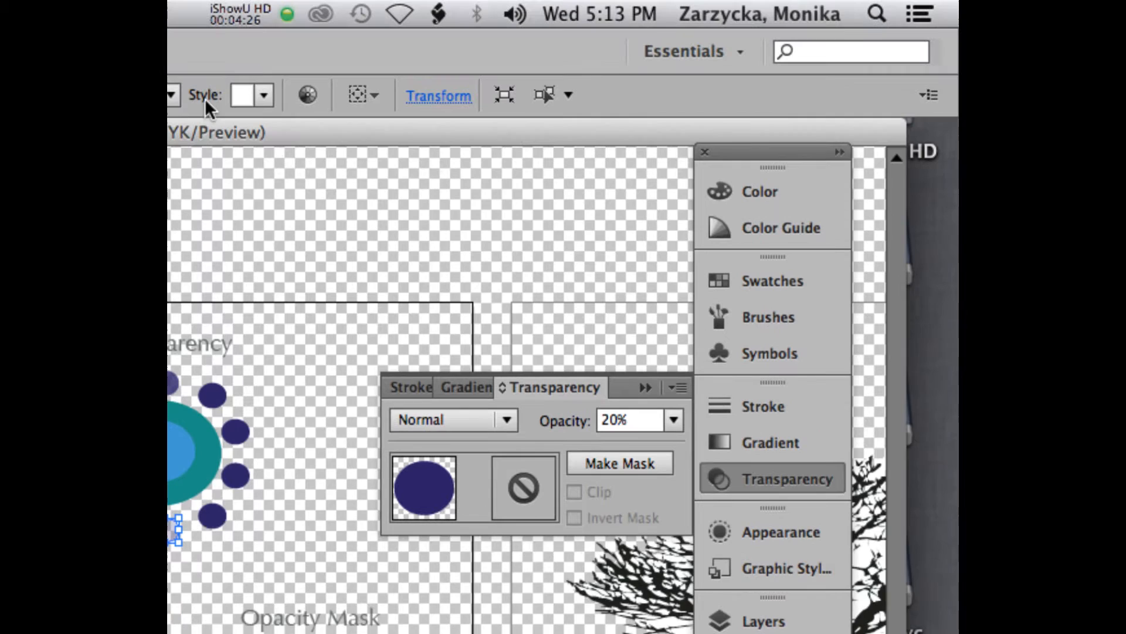
pyautogui.moveTo(219, 127); pyautogui.dragTo(323, 127)
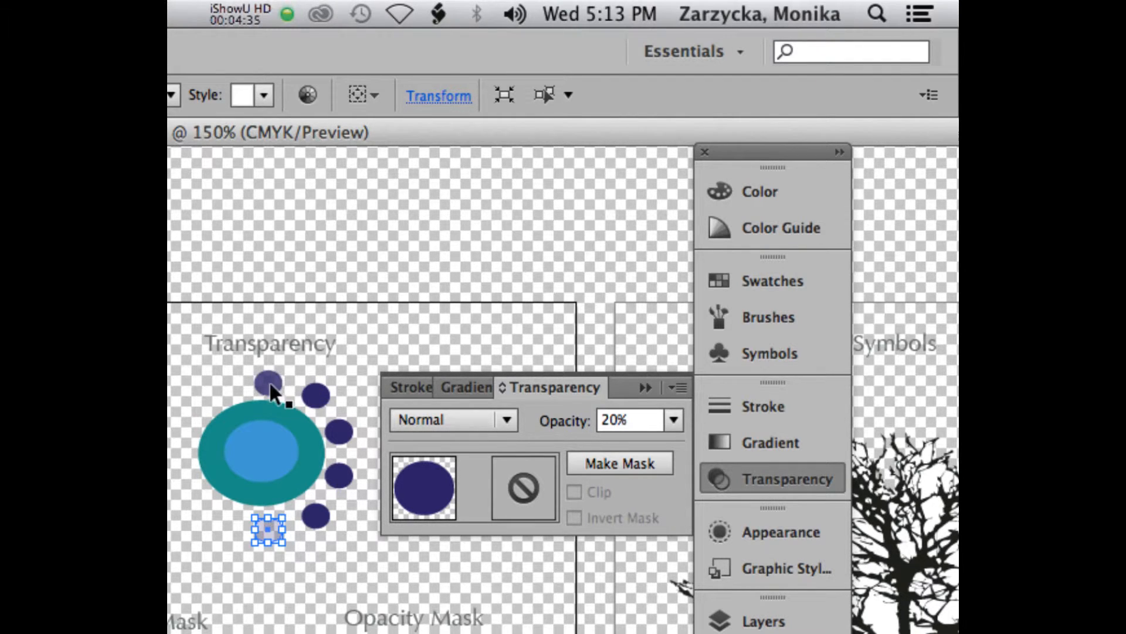
# Going clockwise from the top, set the second small circle's opacity to 60% and the third circle's to 50%.
pyautogui.click(317, 396)
pyautogui.click(673, 420)
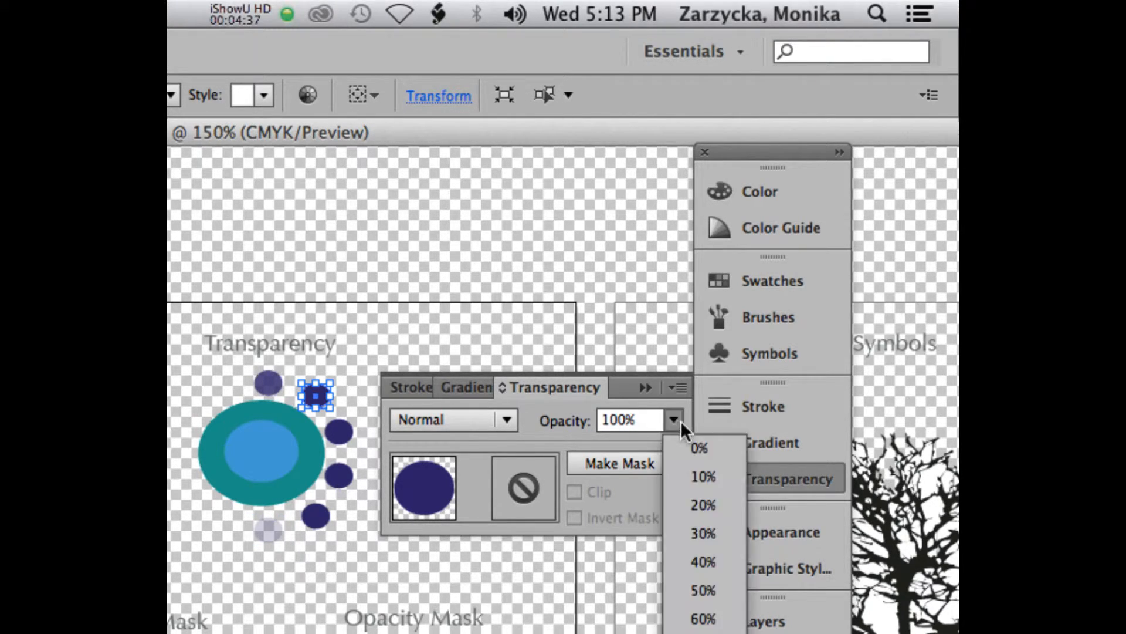
pyautogui.click(706, 616)
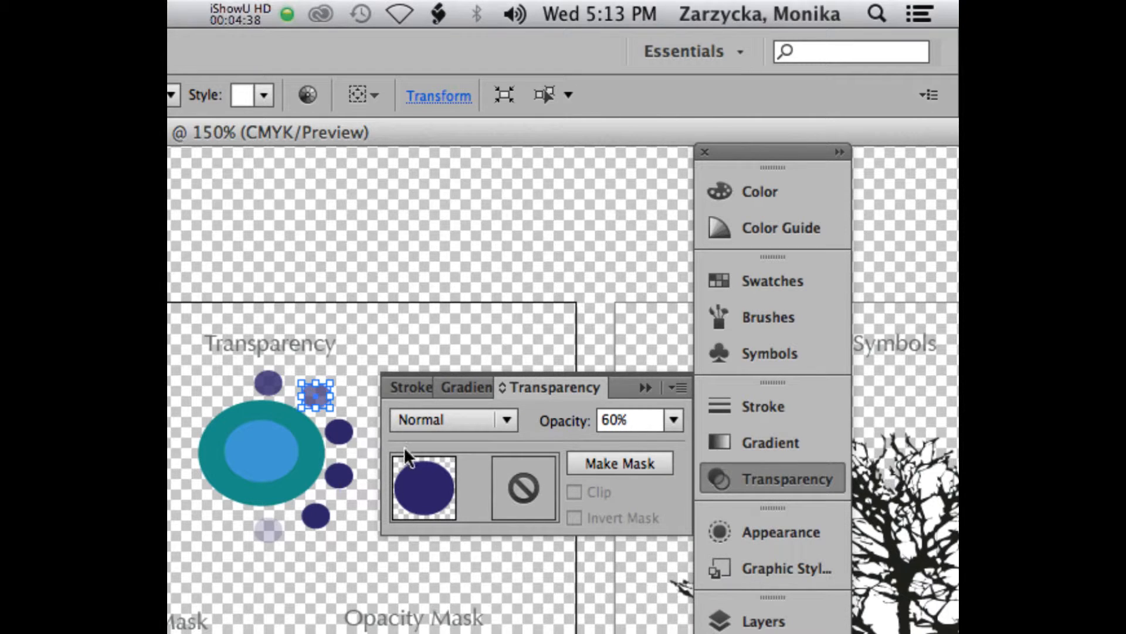
pyautogui.click(339, 432)
pyautogui.click(674, 418)
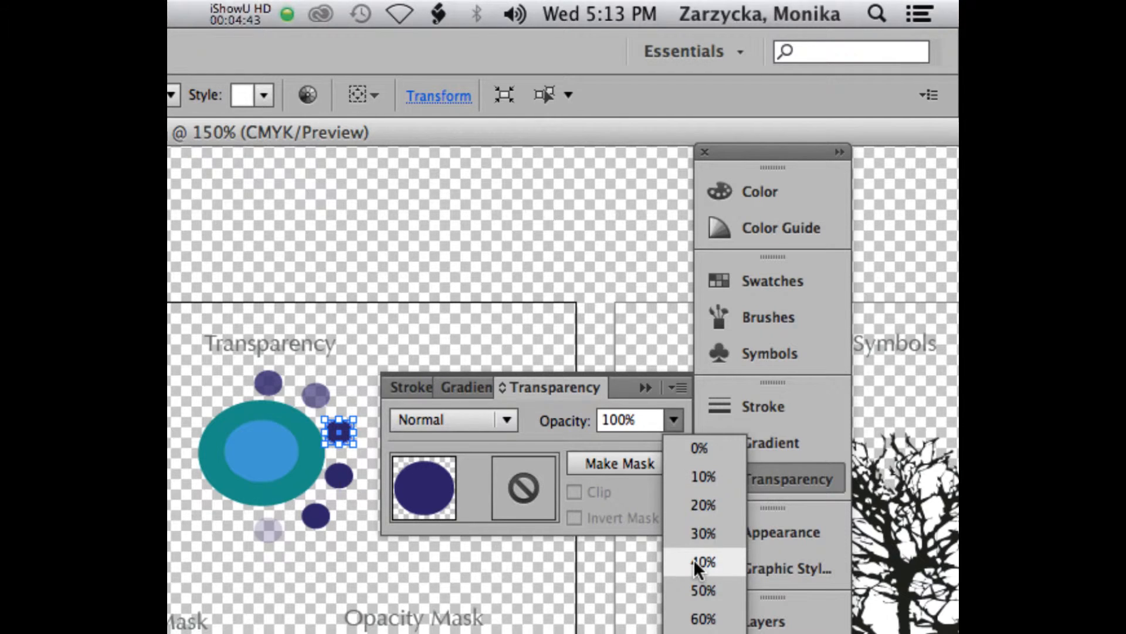
pyautogui.click(700, 582)
# Set the fourth small circle clockwise from the top to 40% opacity and the fifth to 30%, and leave nothing selected.
pyautogui.click(338, 478)
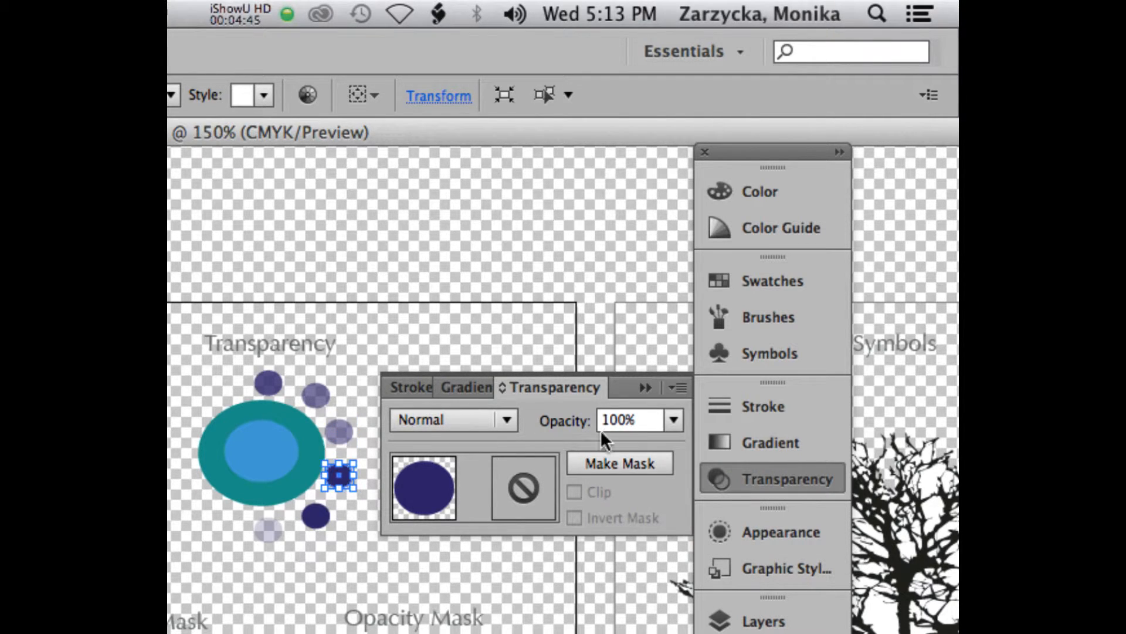
pyautogui.click(674, 418)
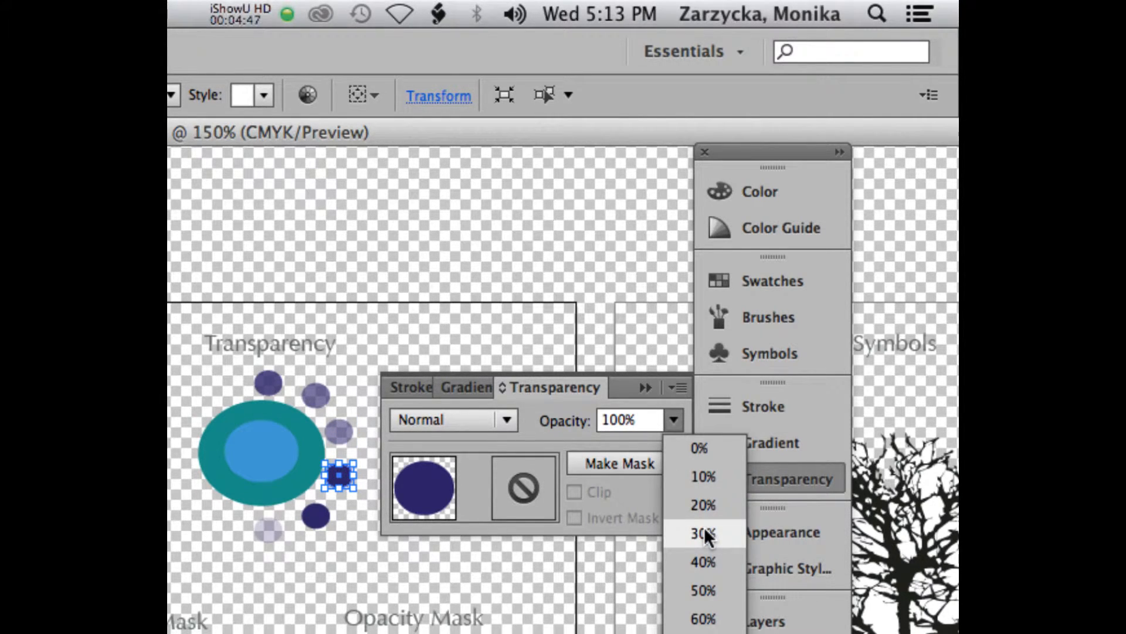
pyautogui.click(706, 552)
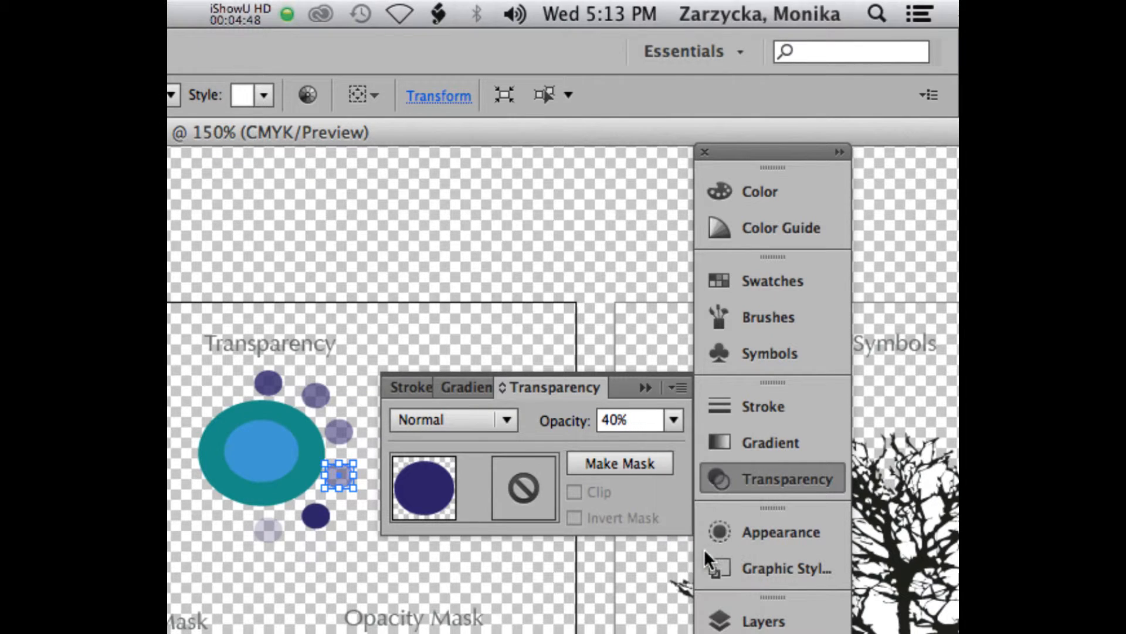
pyautogui.click(310, 521)
pyautogui.click(674, 418)
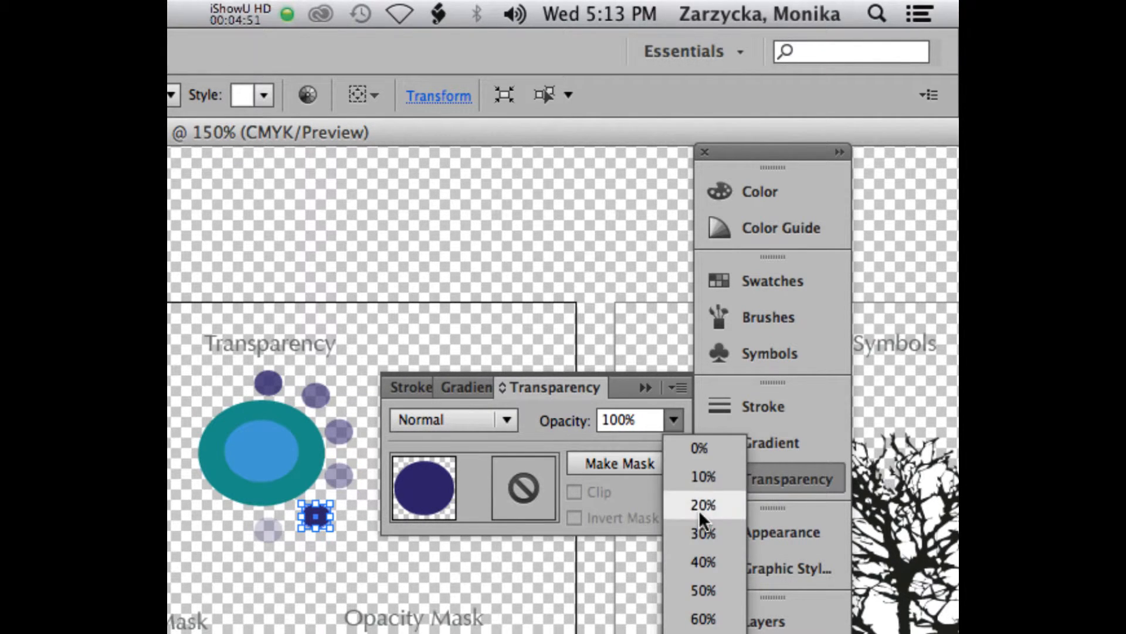
pyautogui.click(703, 531)
pyautogui.click(387, 570)
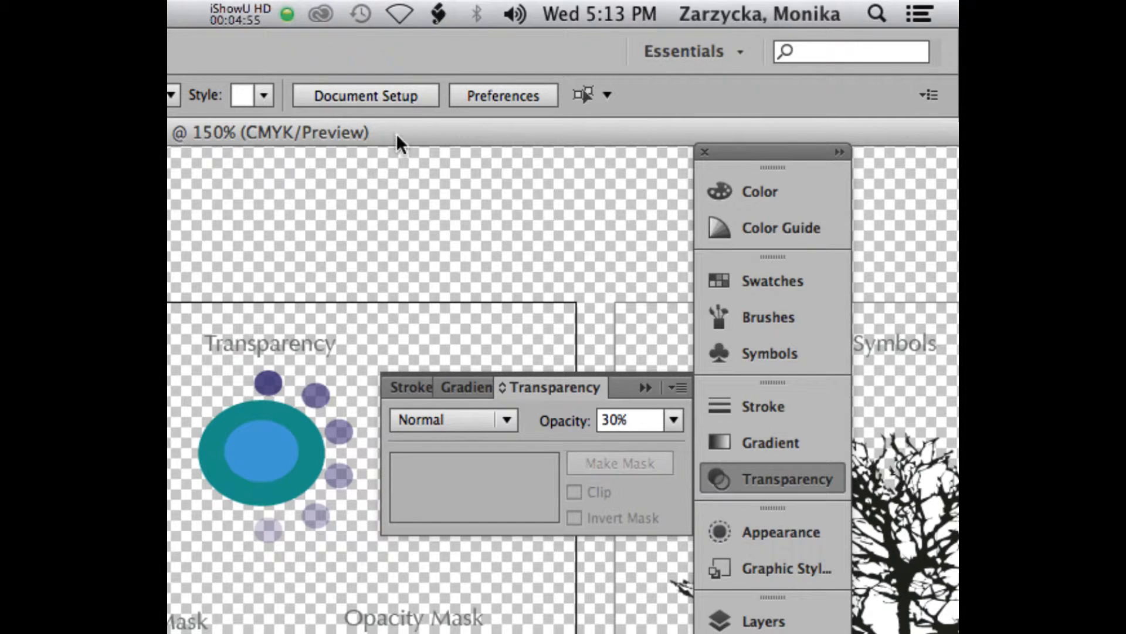
pyautogui.moveTo(396, 133); pyautogui.dragTo(445, 132)
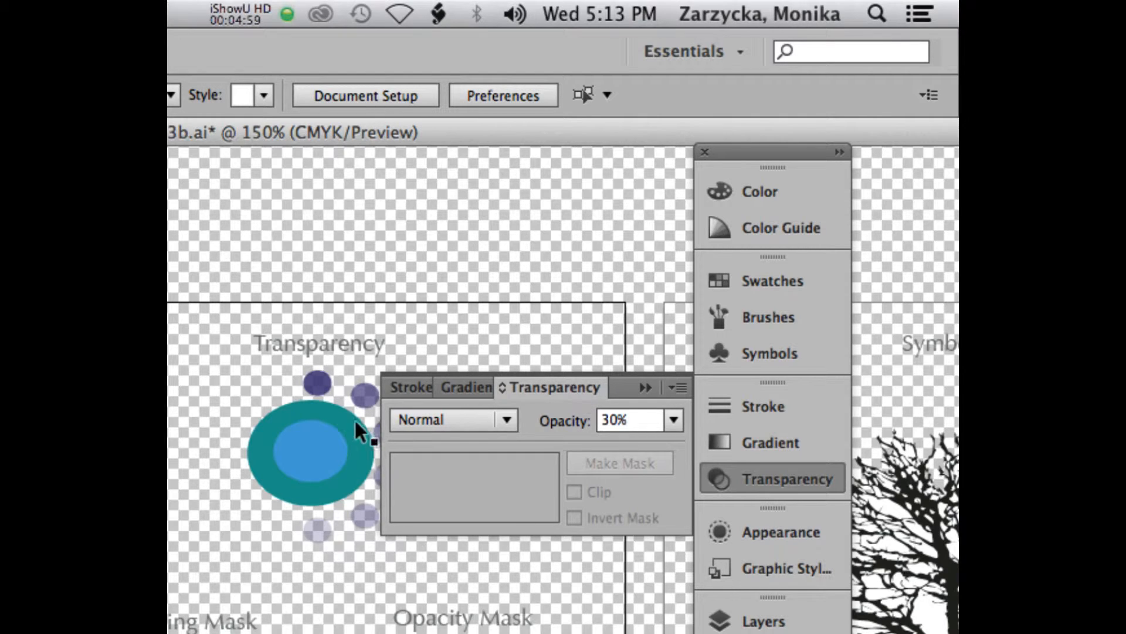
pyautogui.scroll(-3, 346, 430)
pyautogui.scroll(-10, 346, 434)
pyautogui.scroll(4, 345, 433)
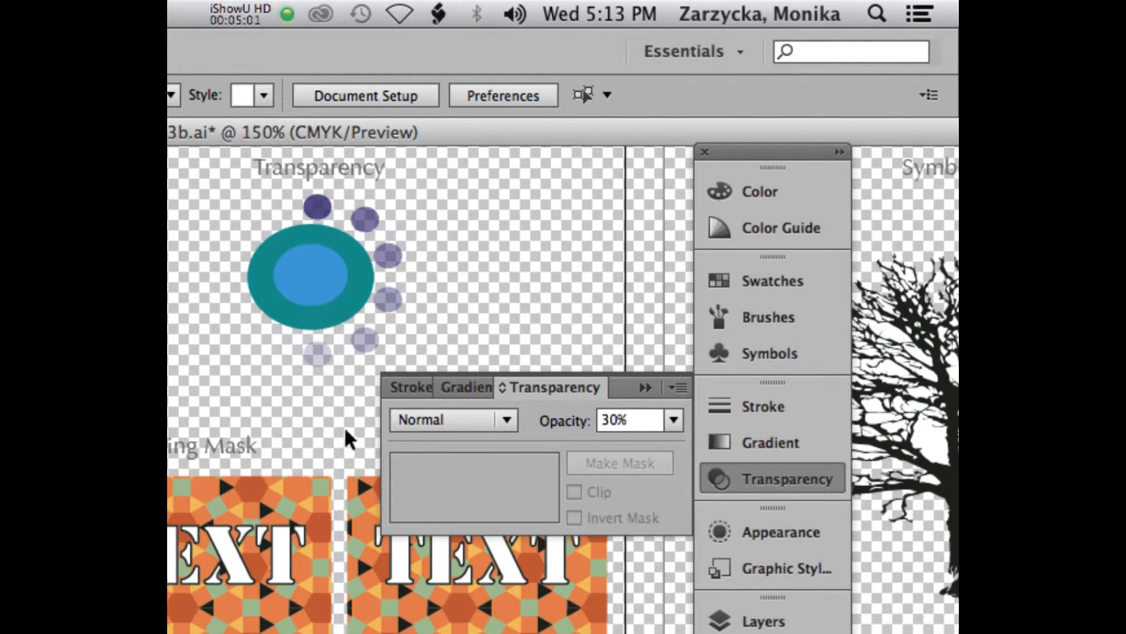
pyautogui.click(240, 14)
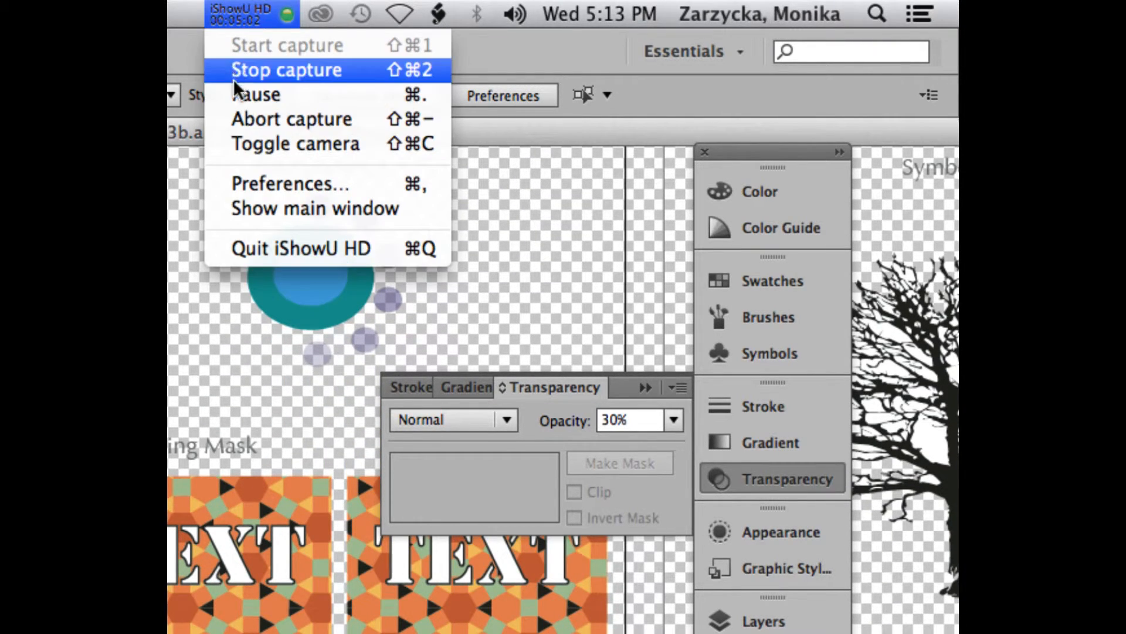
pyautogui.click(252, 69)
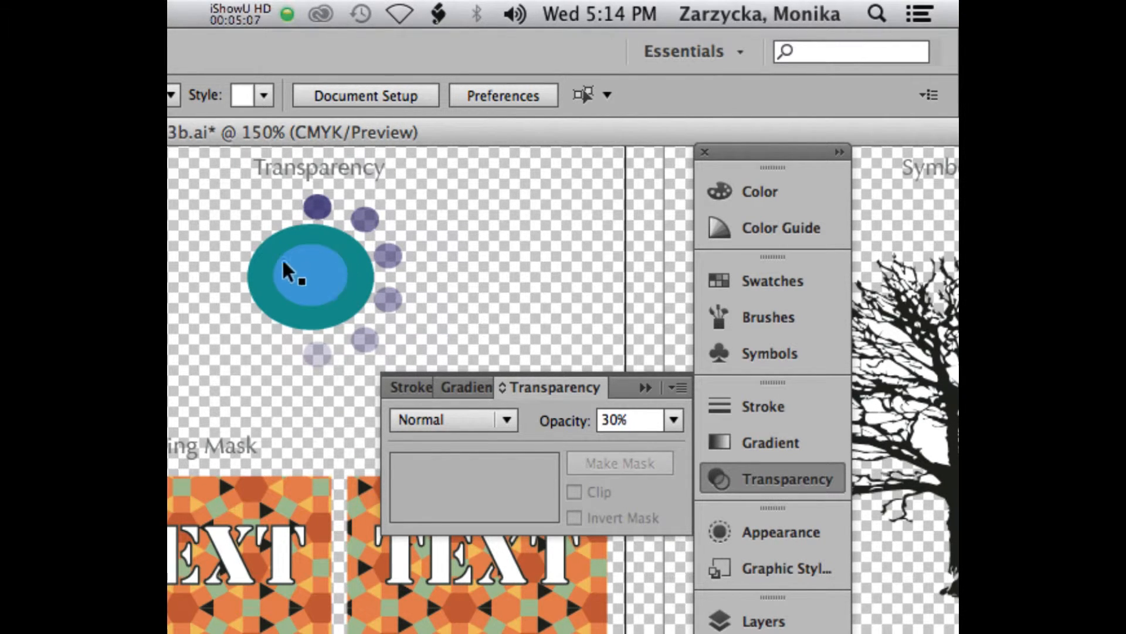
# Set the opacity of the inner blue ellipse to 70% and of the larger teal ellipse behind it to 50%.
pyautogui.click(316, 273)
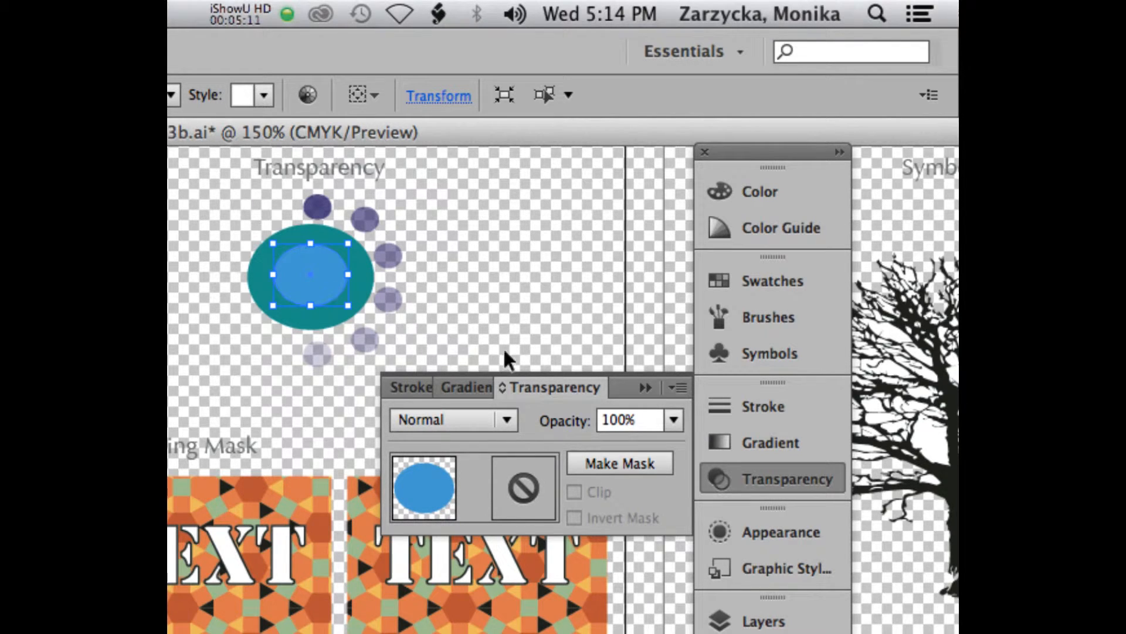
pyautogui.click(674, 420)
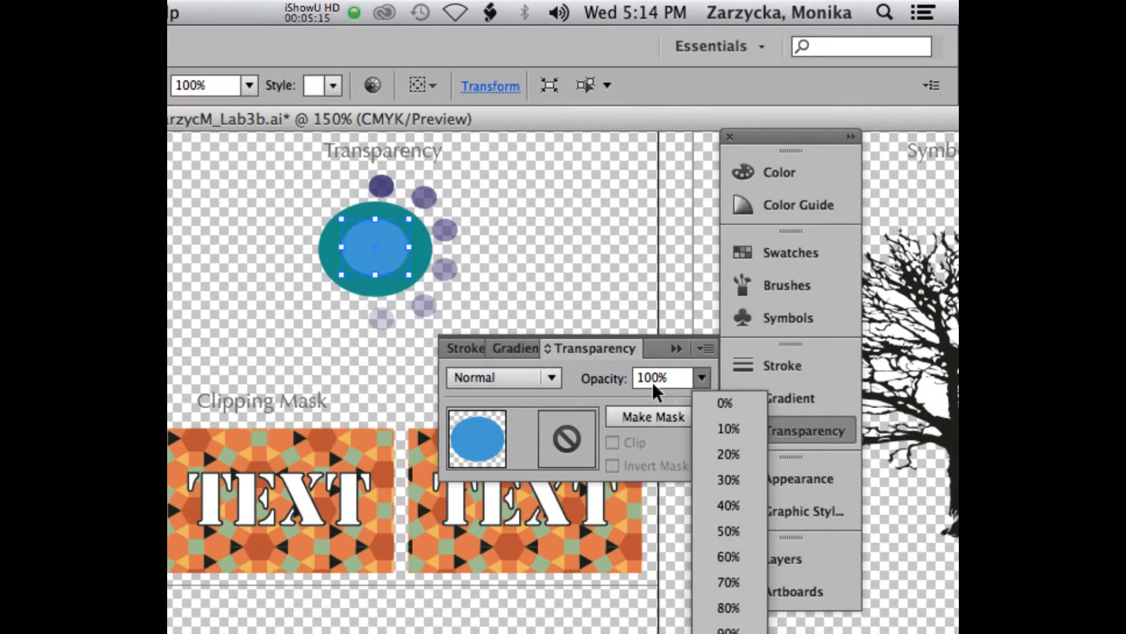
pyautogui.click(733, 580)
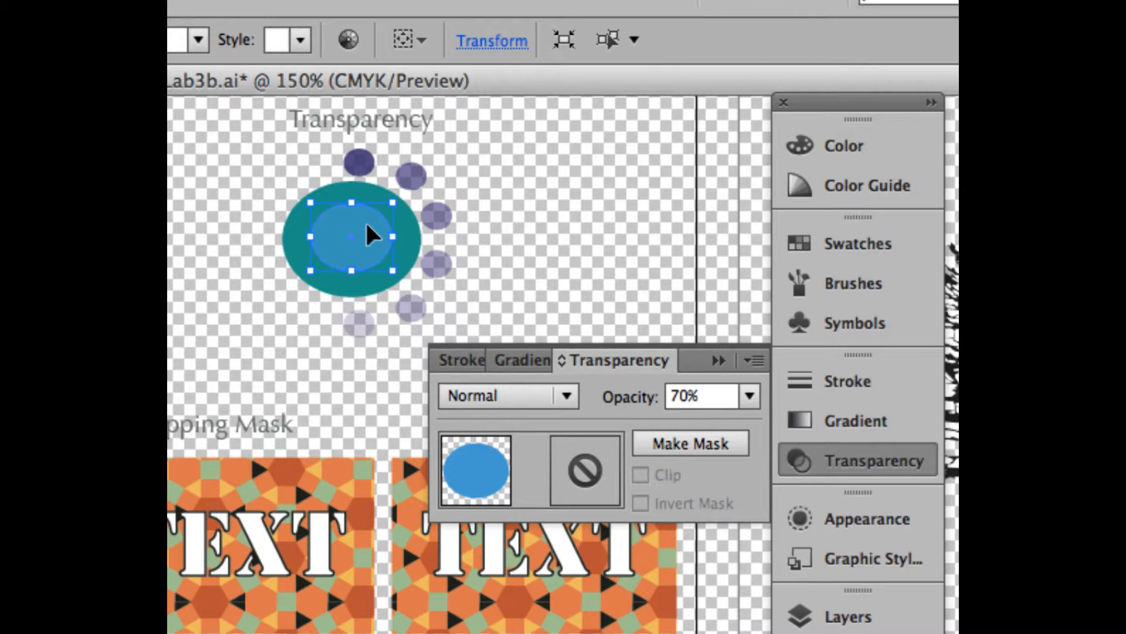
pyautogui.click(362, 182)
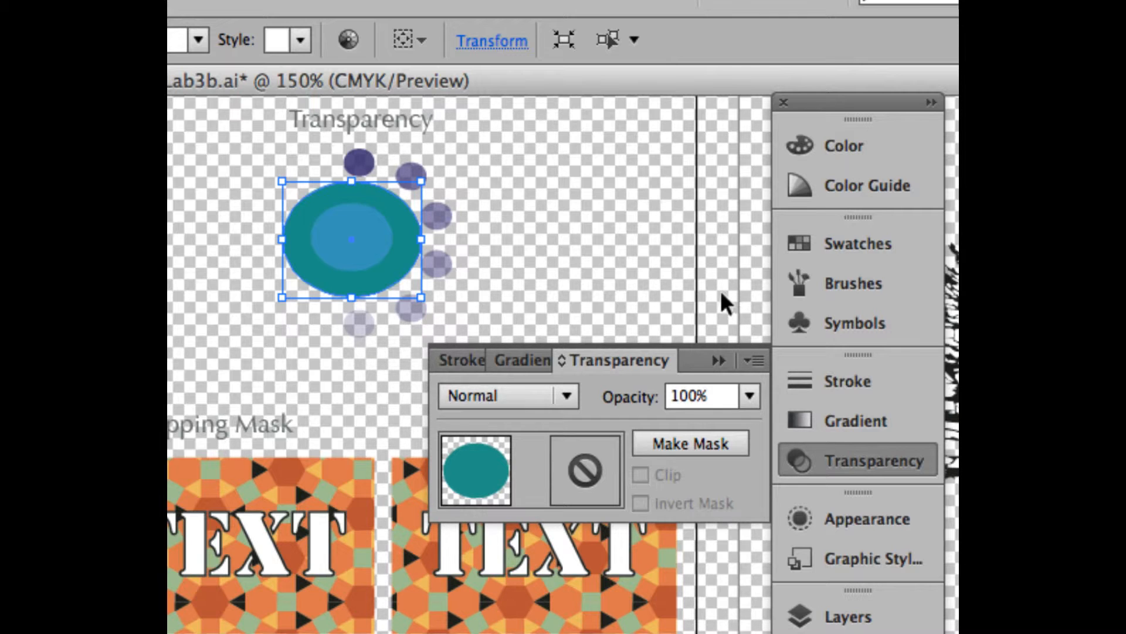
pyautogui.click(751, 396)
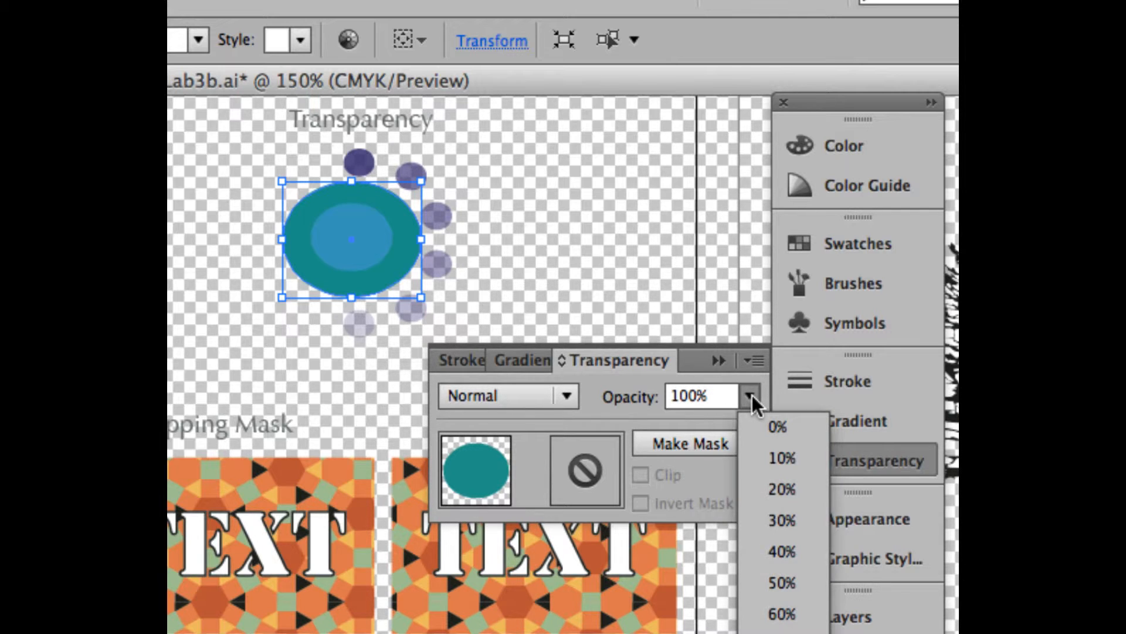
pyautogui.click(780, 584)
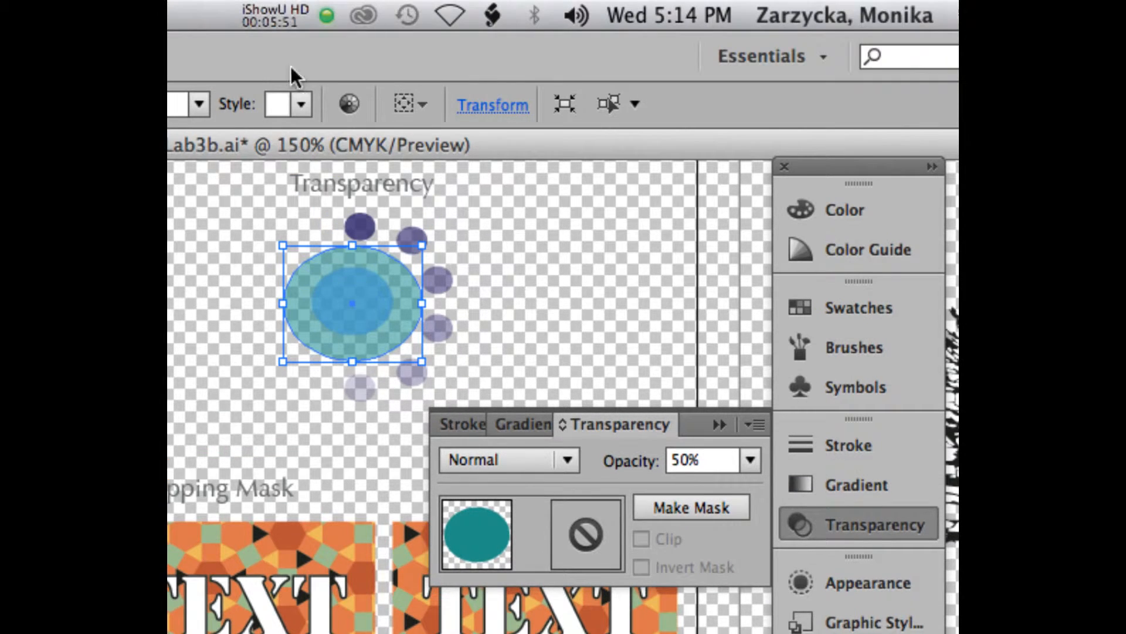
pyautogui.click(264, 15)
pyautogui.click(647, 213)
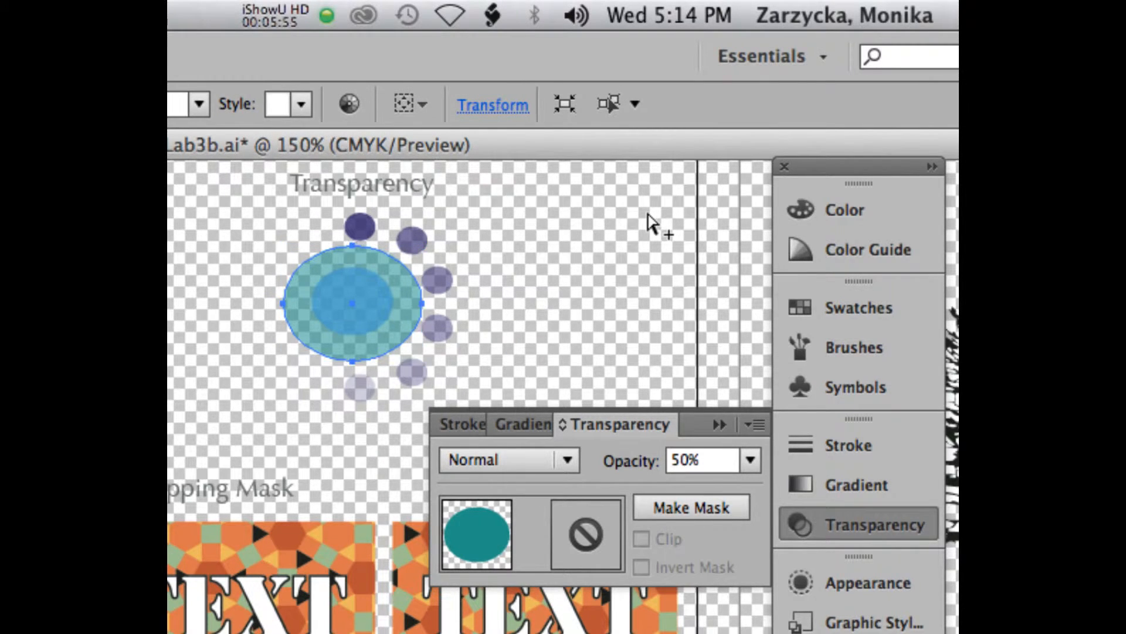
pyautogui.press('alt+super+minus')
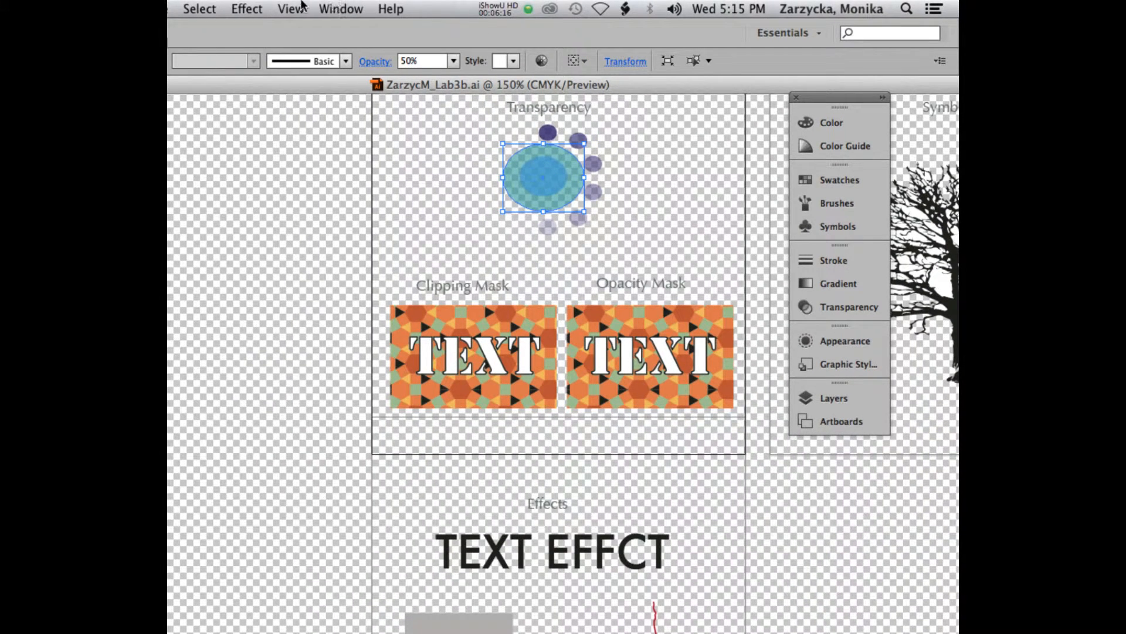
# Hide the transparency grid behind the artwork.
pyautogui.click(292, 7)
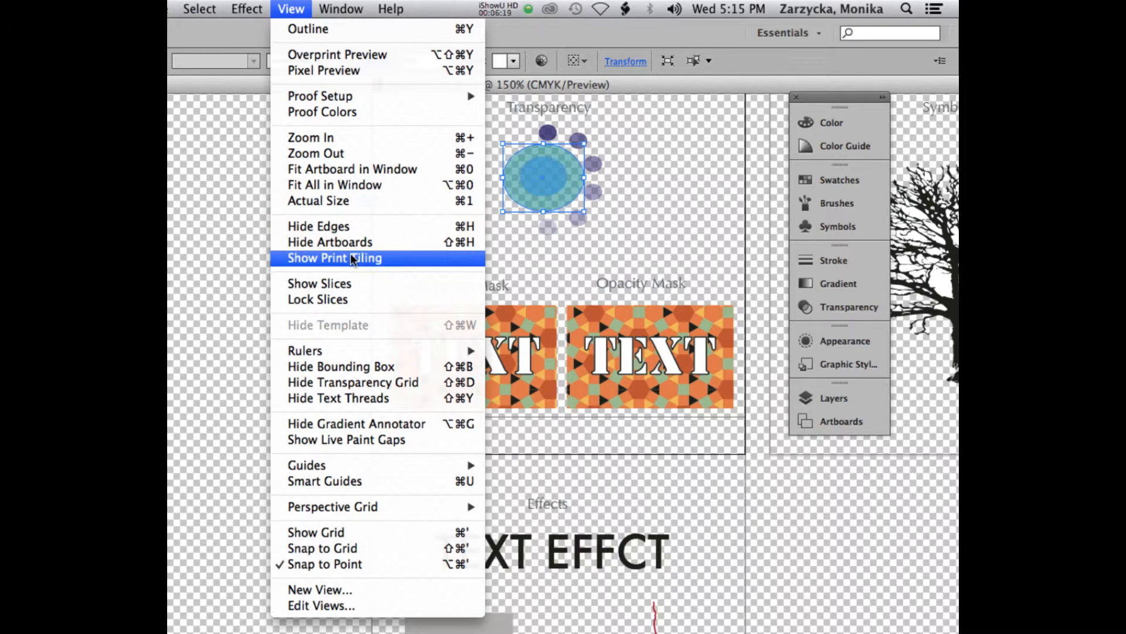
pyautogui.click(355, 377)
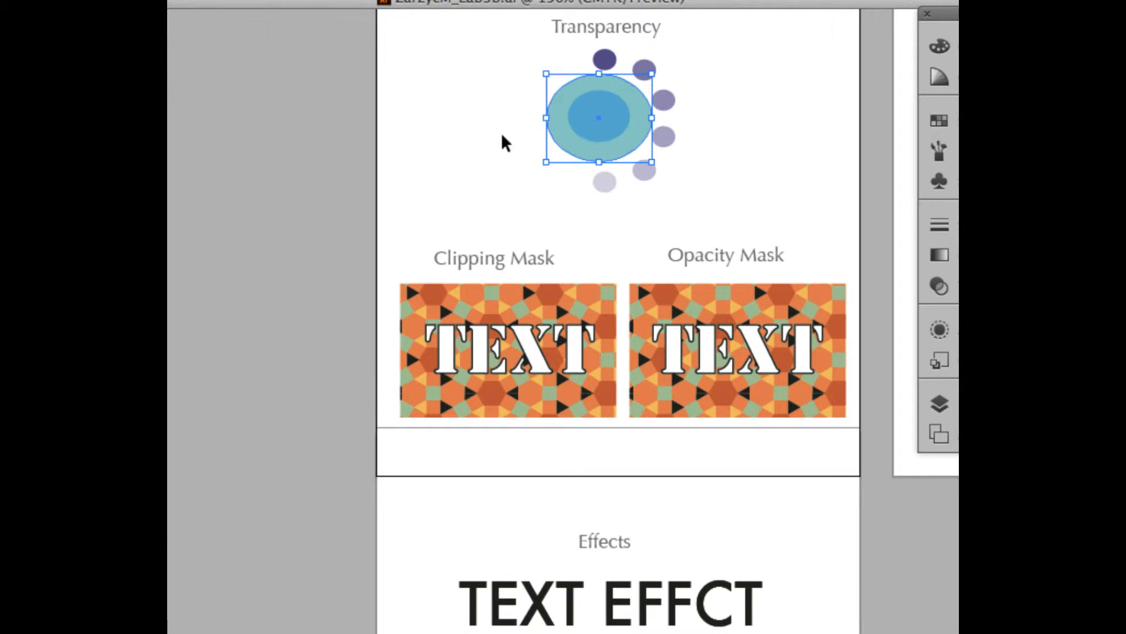
pyautogui.moveTo(653, 104); pyautogui.dragTo(583, 103)
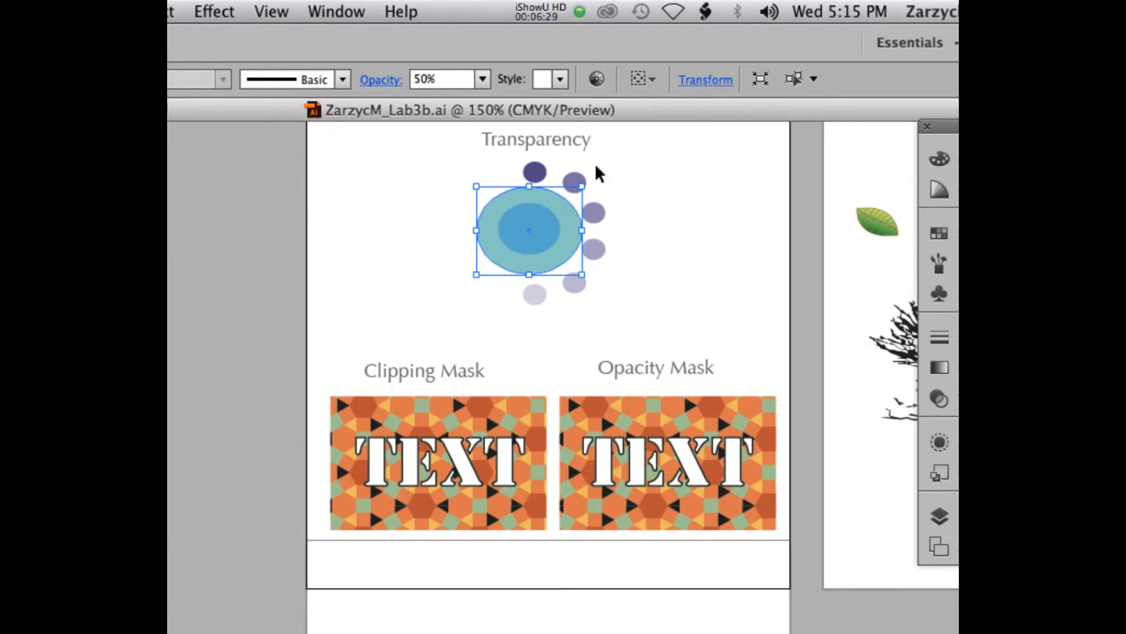
# Select the third small circle clockwise from the top, examine its opacity in the Transparency settings, and deselect it.
pyautogui.click(598, 215)
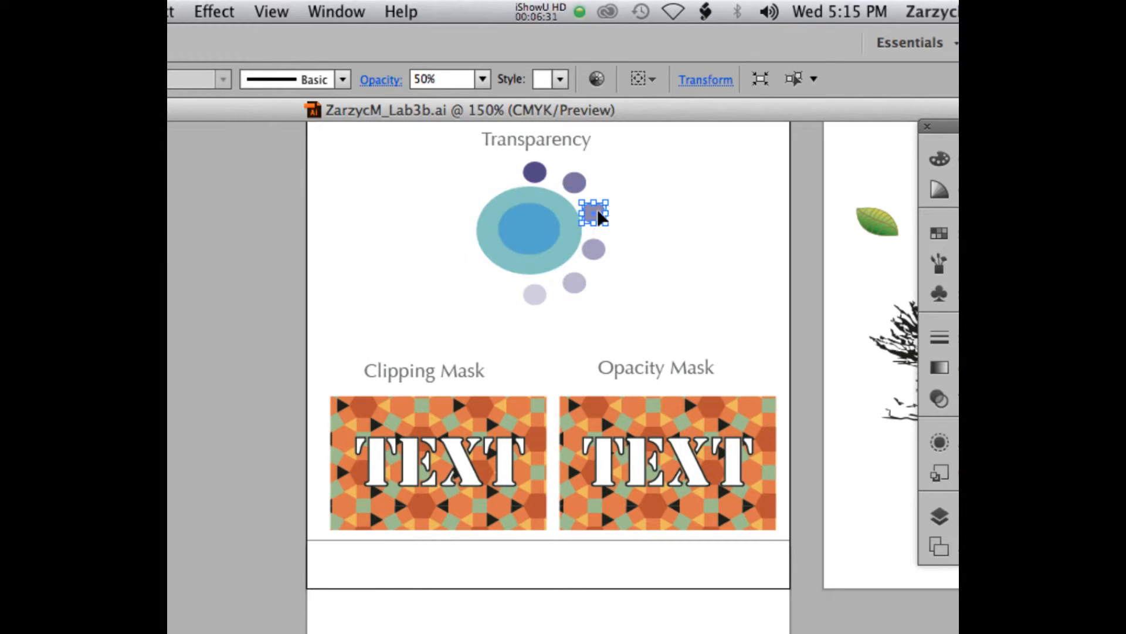
pyautogui.click(940, 398)
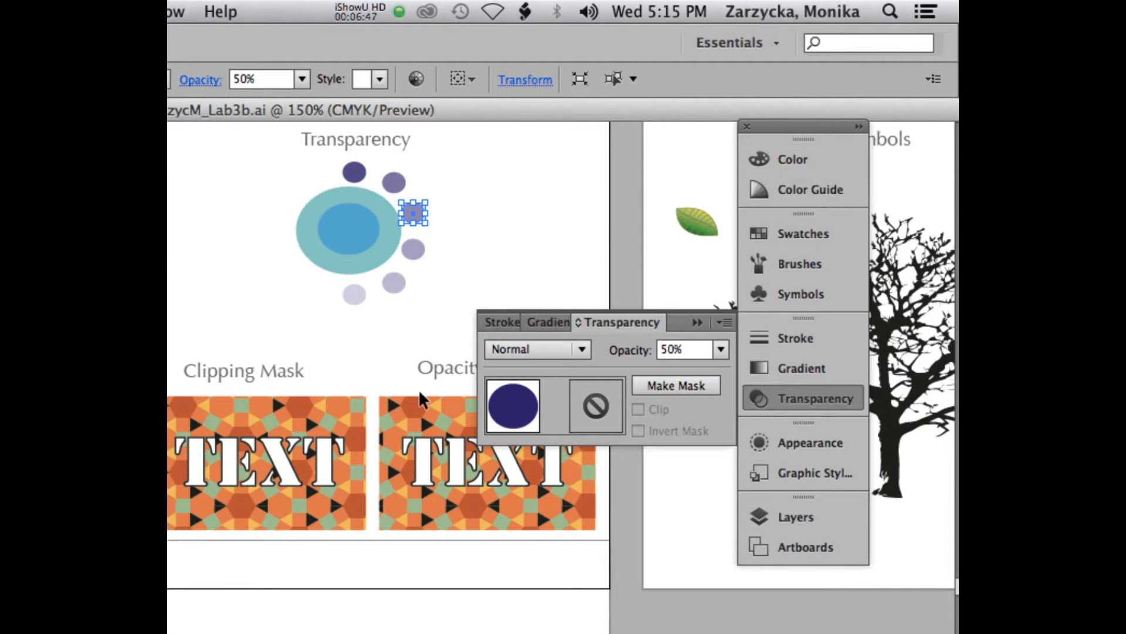
pyautogui.click(285, 341)
pyautogui.moveTo(319, 107); pyautogui.dragTo(453, 108)
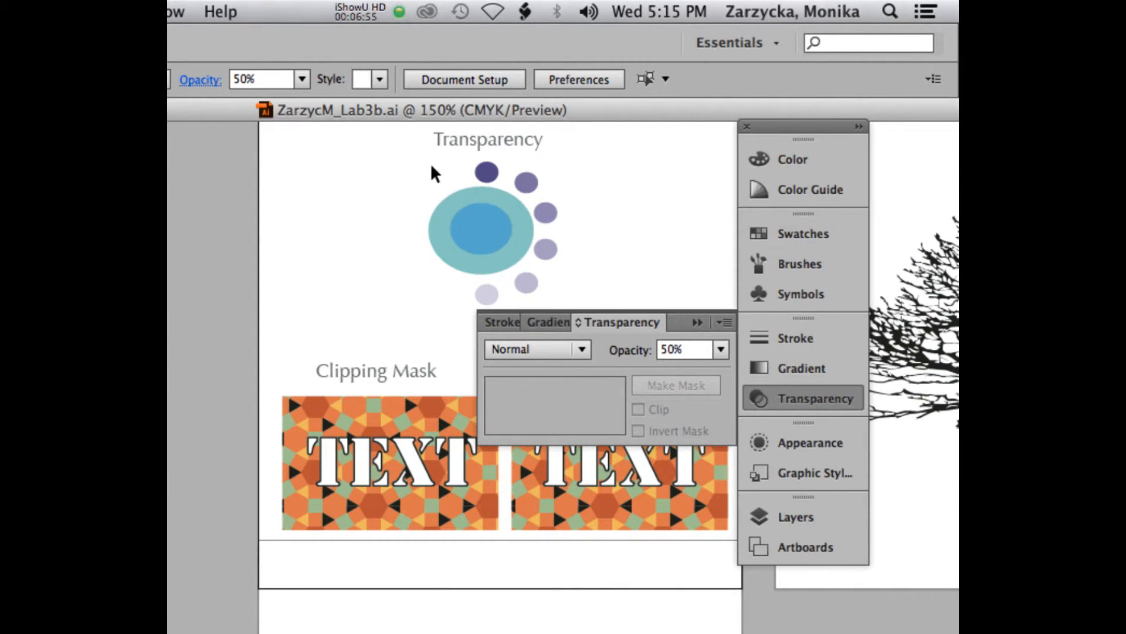
# Select the TEXT lettering together with the pattern behind it under the Clipping Mask heading and make a clipping mask from them.
pyautogui.click(330, 460)
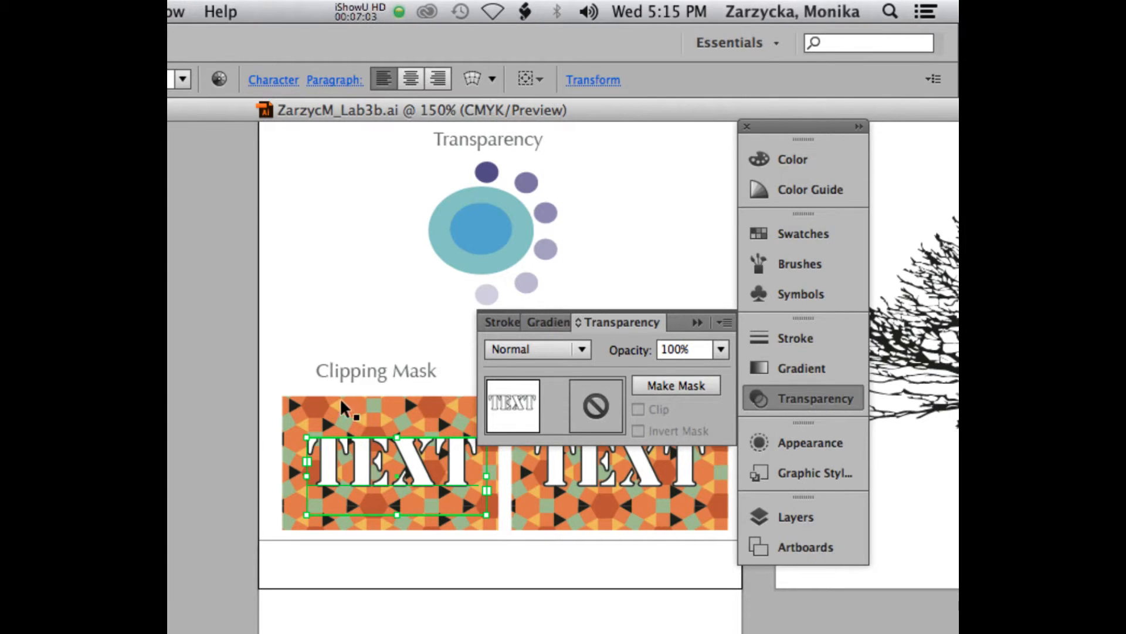
pyautogui.keyDown('shift'); pyautogui.click(314, 408); pyautogui.keyUp('shift')
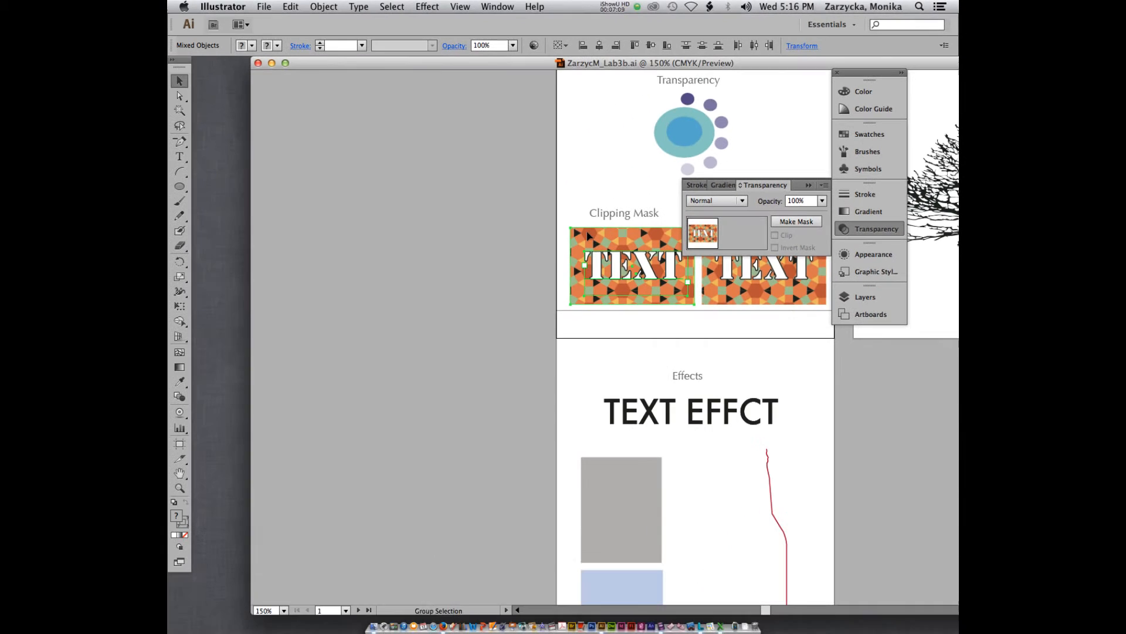
pyautogui.click(181, 6)
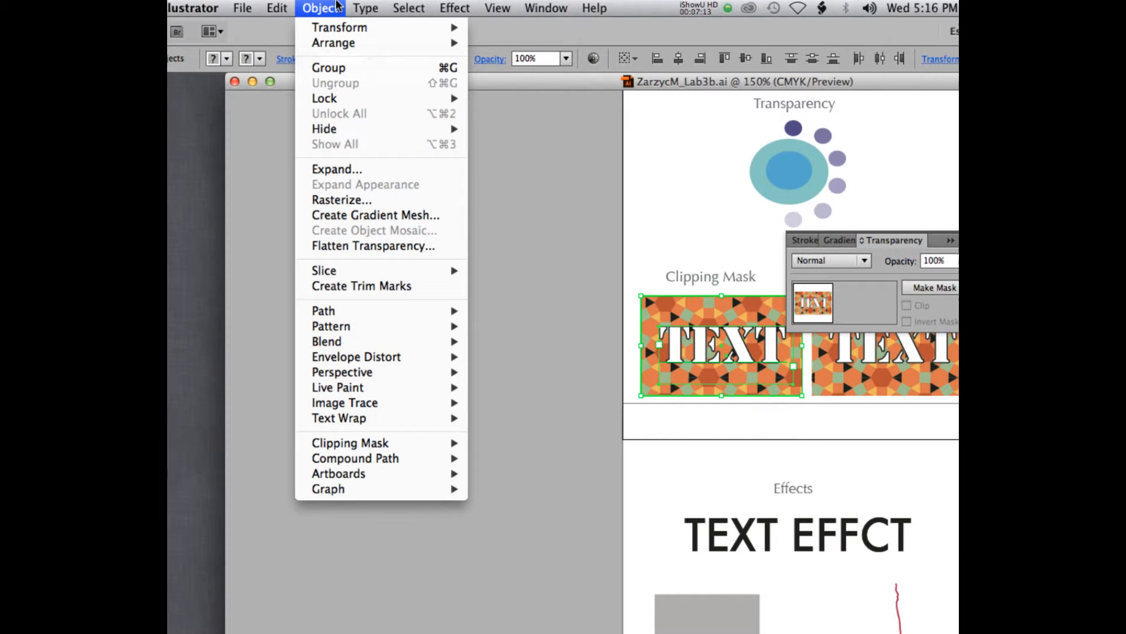
pyautogui.moveTo(407, 449)
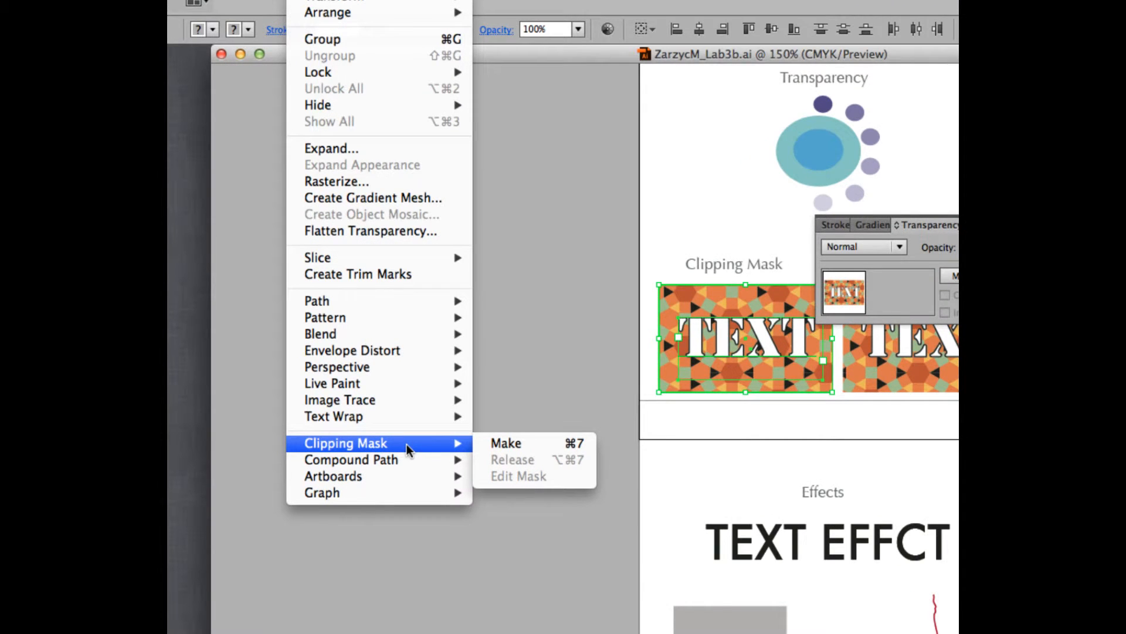
pyautogui.click(506, 443)
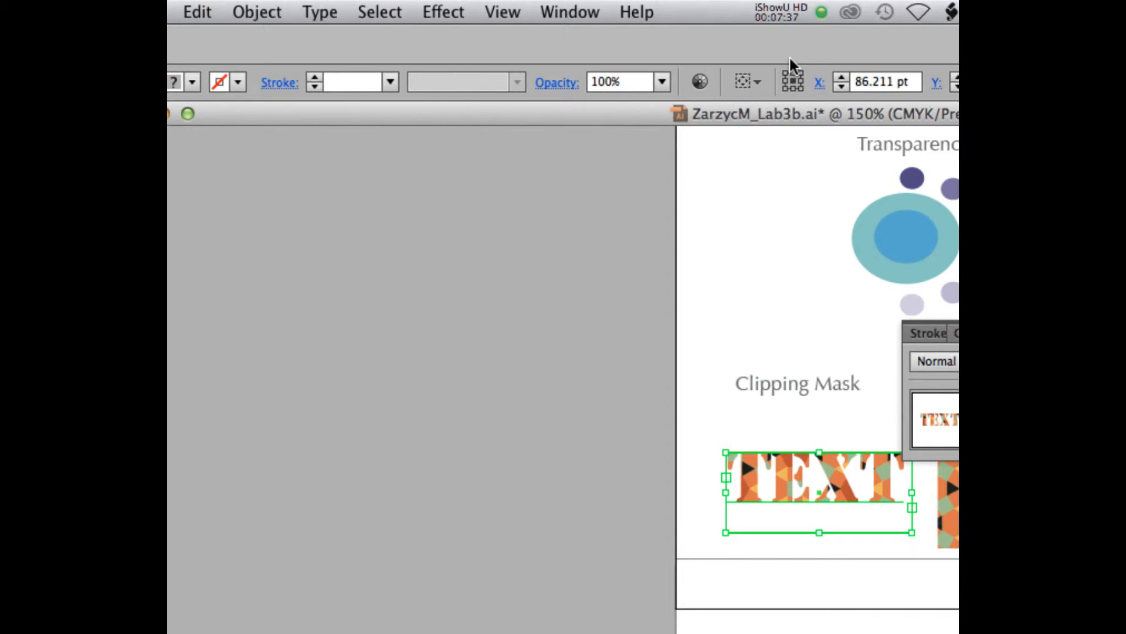
# Undo the clipping mask on the lettering and place the tools beside the artwork in a two-column layout.
pyautogui.press('super+z')
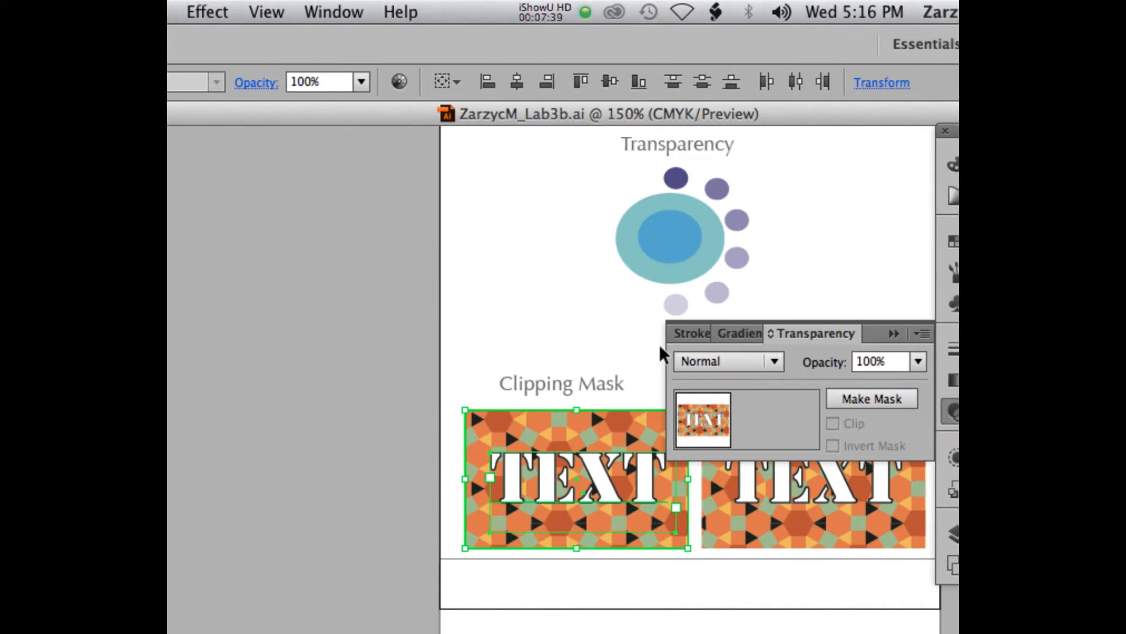
pyautogui.click(832, 453)
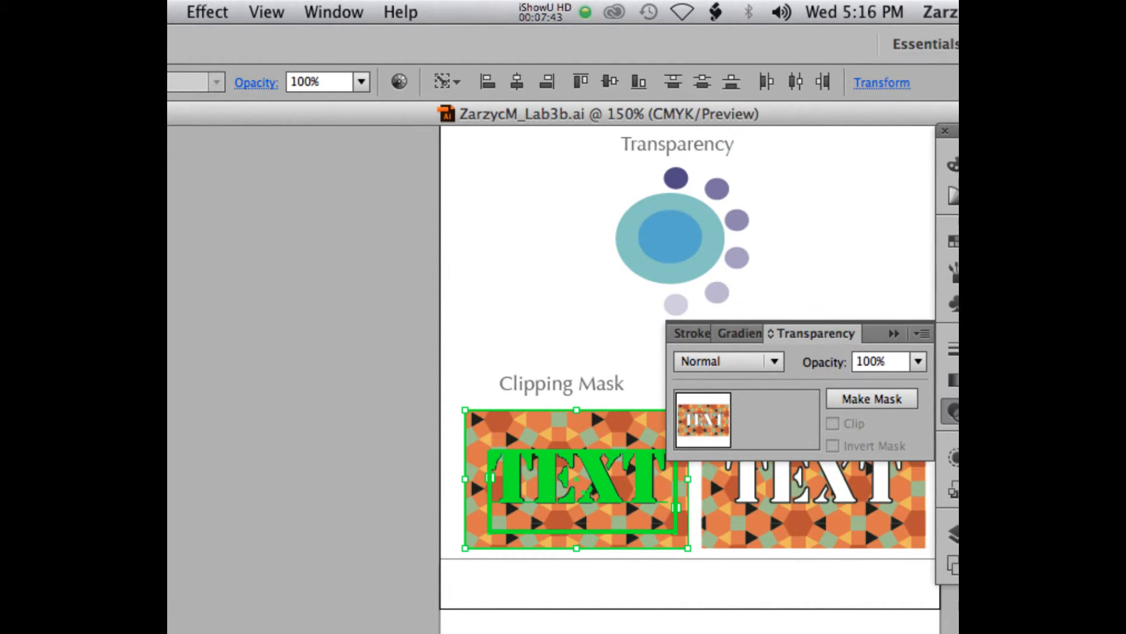
pyautogui.moveTo(169, 79); pyautogui.dragTo(284, 64)
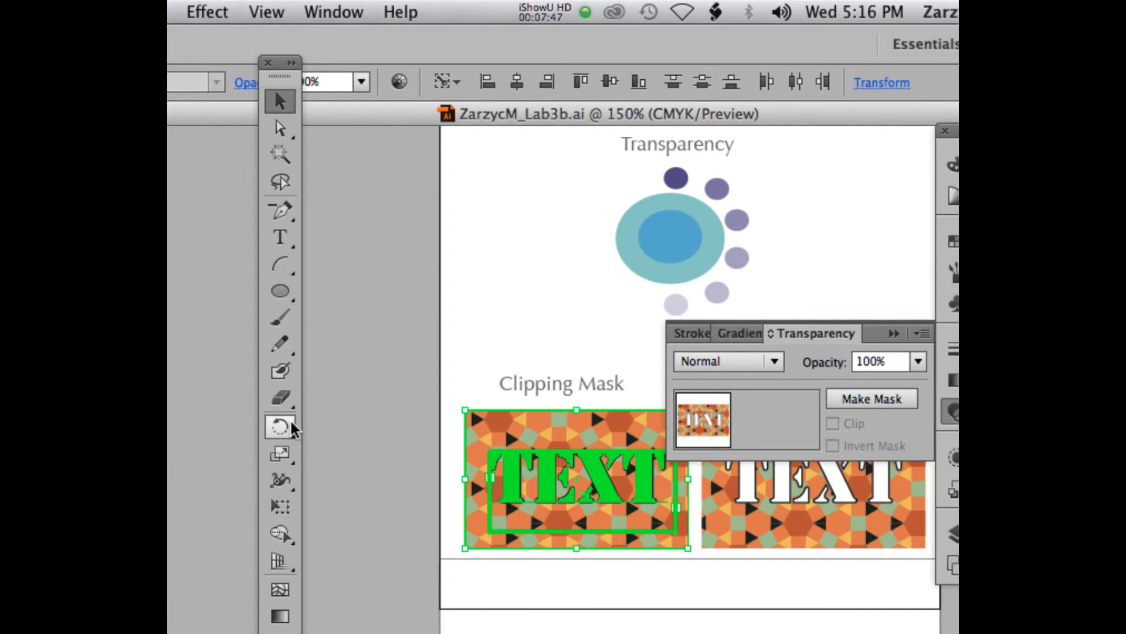
pyautogui.click(290, 63)
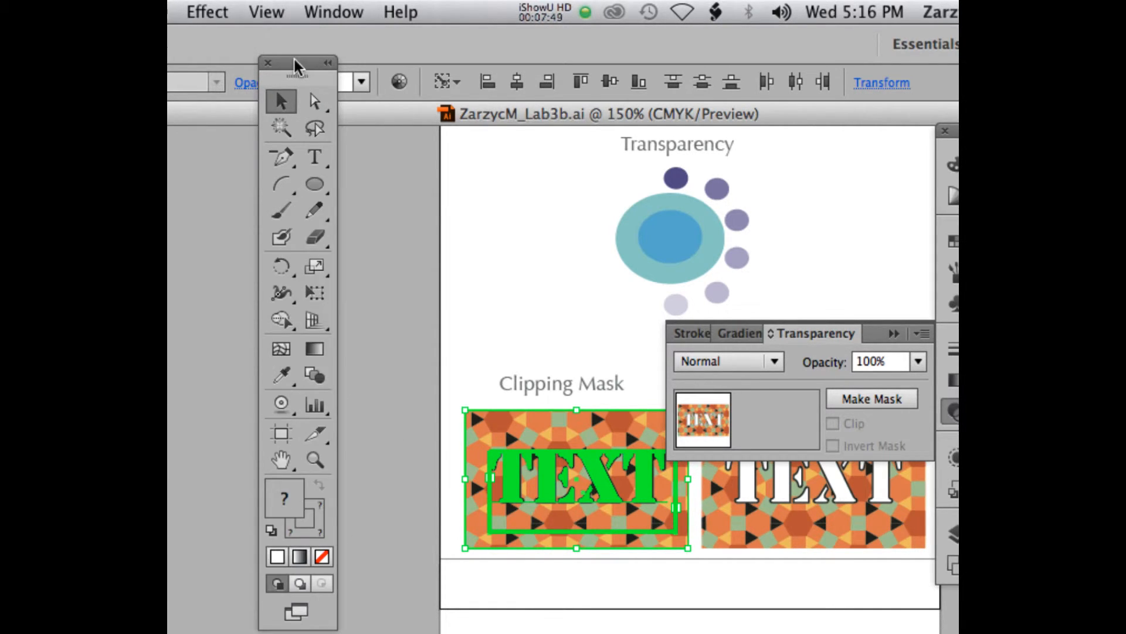
# Fill the TEXT lettering under the Clipping Mask heading with the C=0 M=0 Y=0 K=50 gray swatch and deselect it.
pyautogui.click(471, 418)
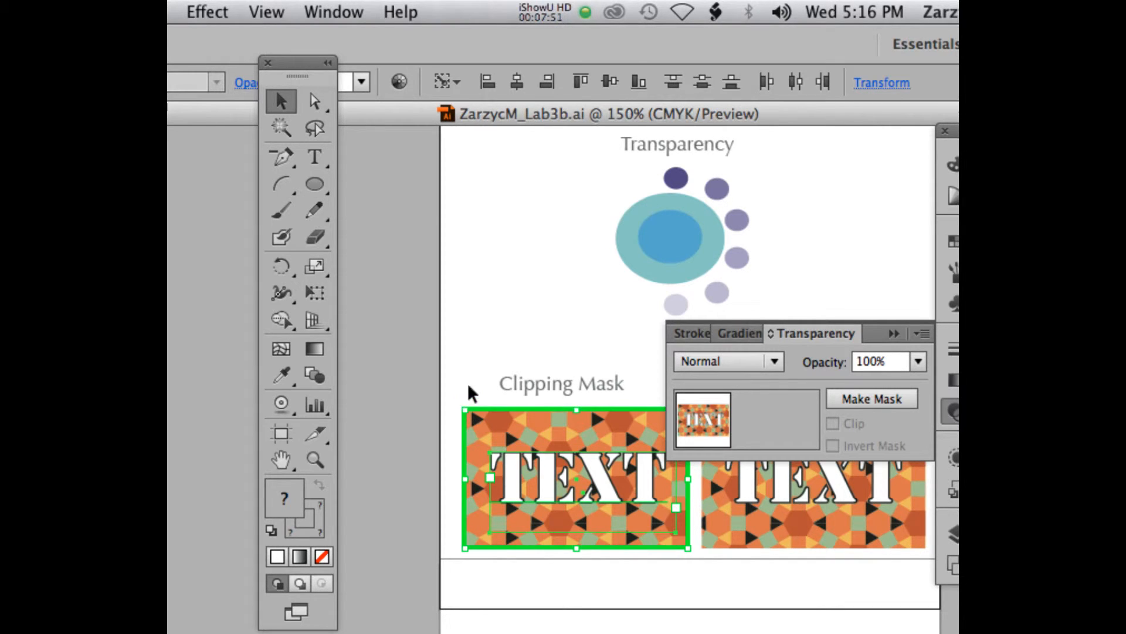
pyautogui.click(472, 395)
pyautogui.click(519, 476)
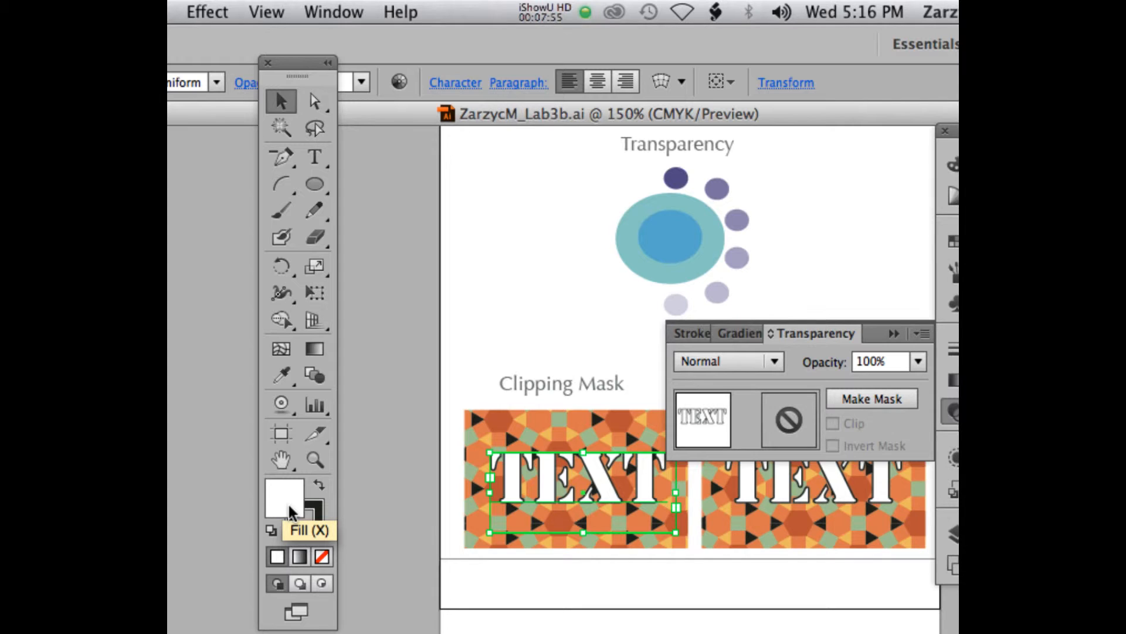
pyautogui.click(311, 509)
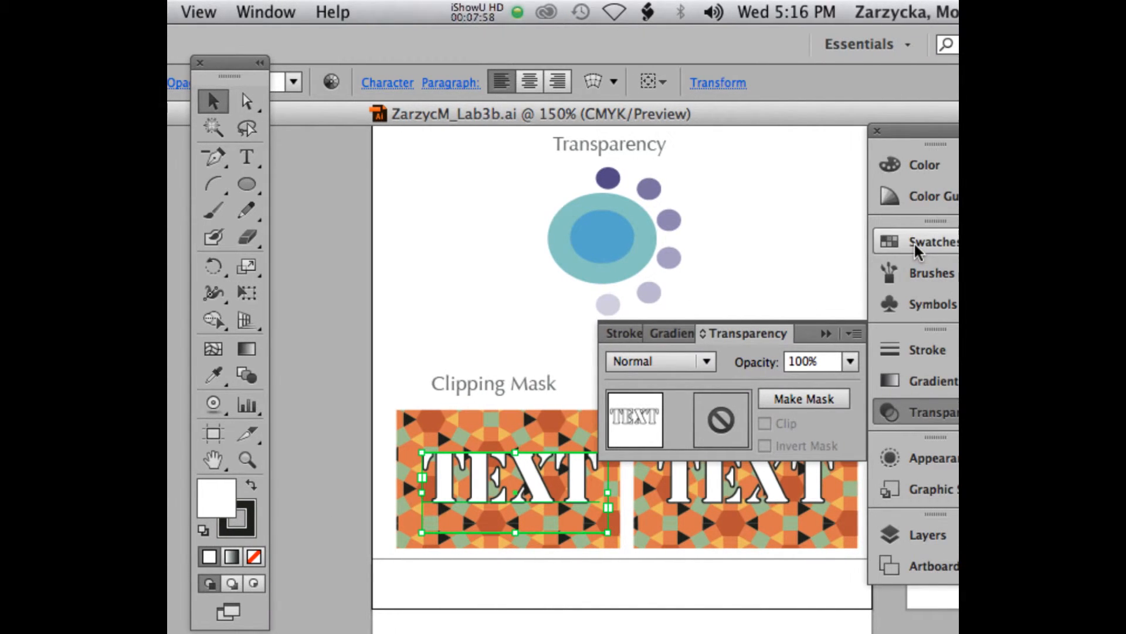
pyautogui.click(917, 250)
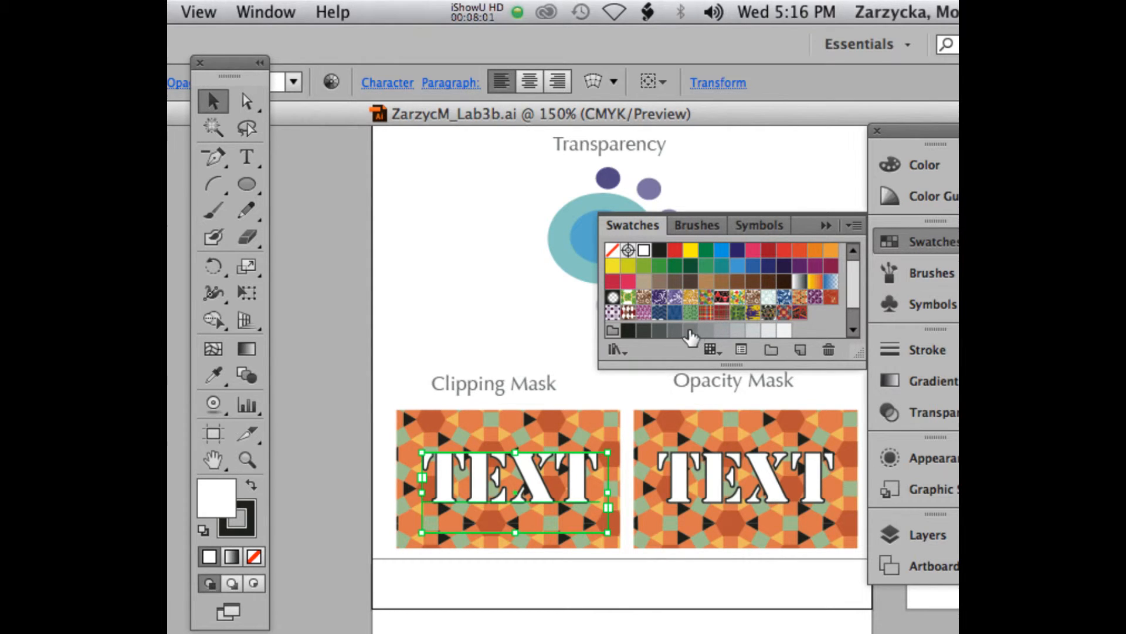
pyautogui.moveTo(731, 364); pyautogui.dragTo(732, 387)
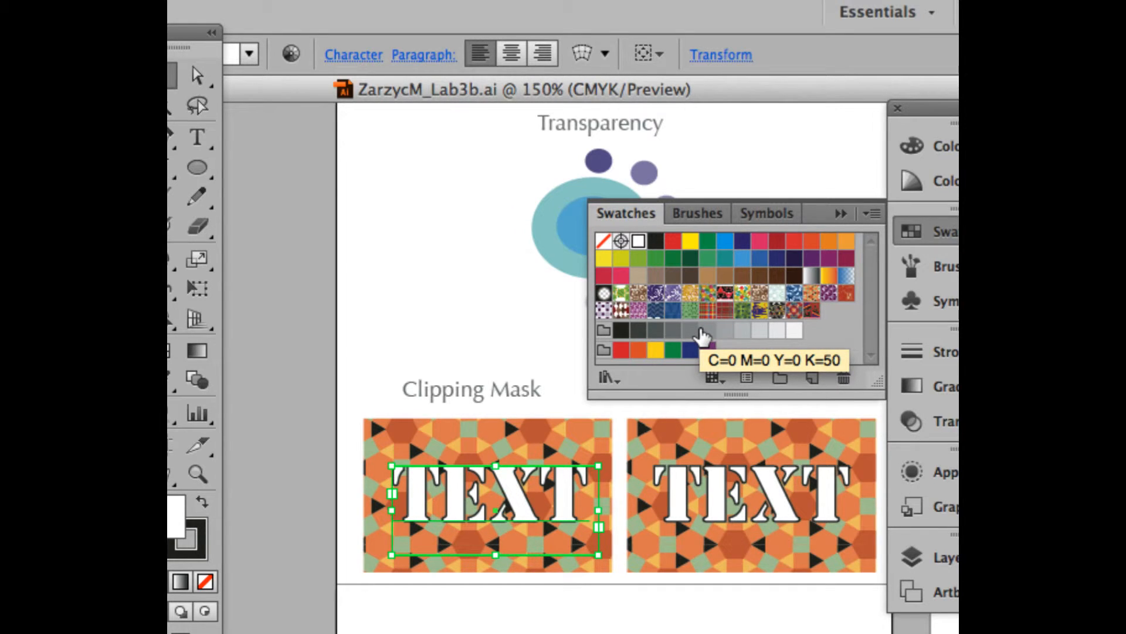
pyautogui.click(705, 330)
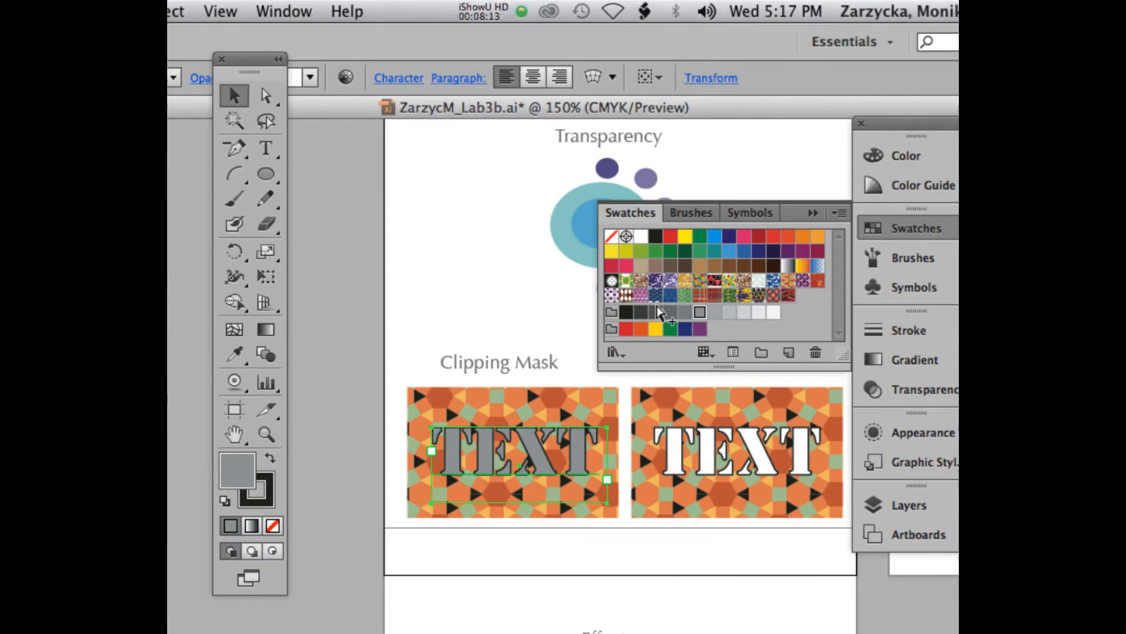
pyautogui.click(391, 399)
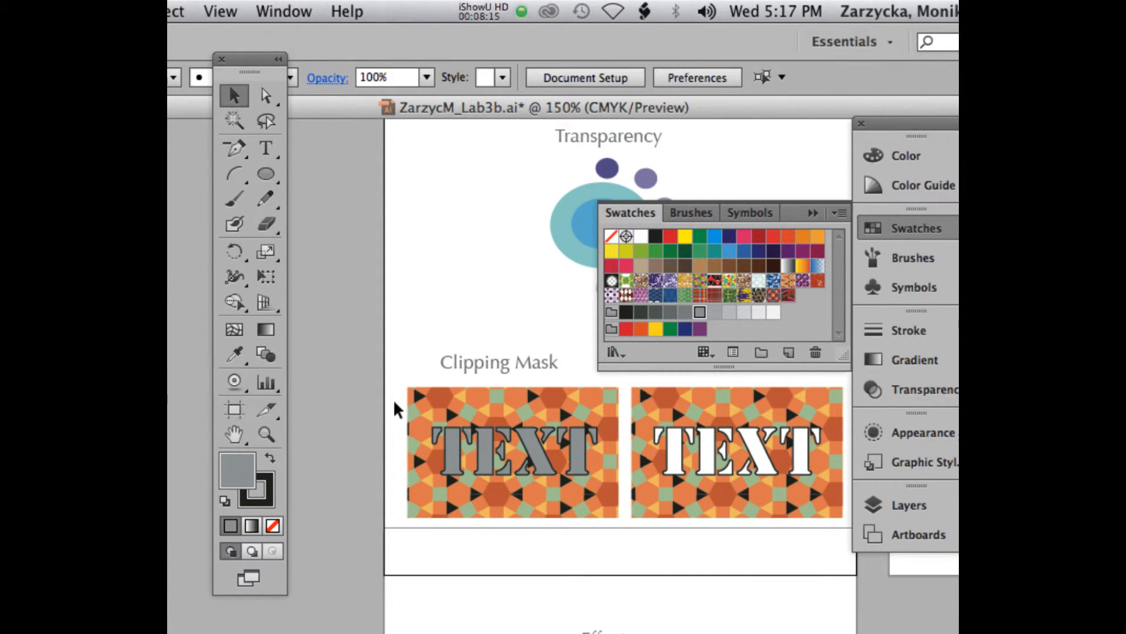
# Select the gray TEXT lettering together with the pattern behind it and make a clipping mask from them.
pyautogui.click(448, 437)
pyautogui.keyDown('shift'); pyautogui.click(431, 396); pyautogui.keyUp('shift')
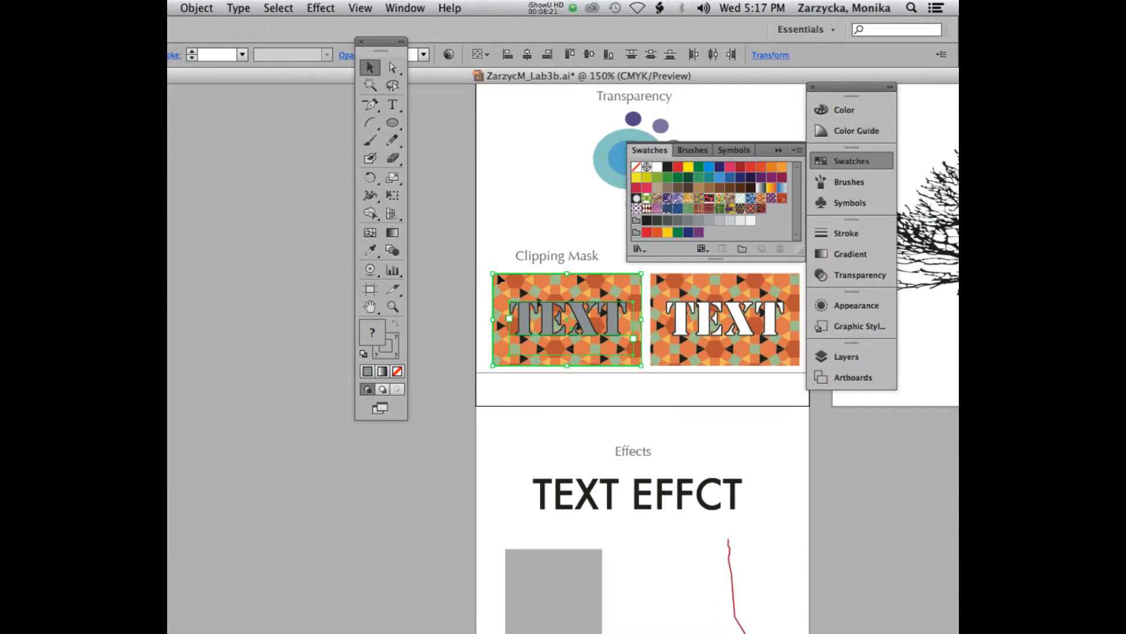
pyautogui.click(197, 8)
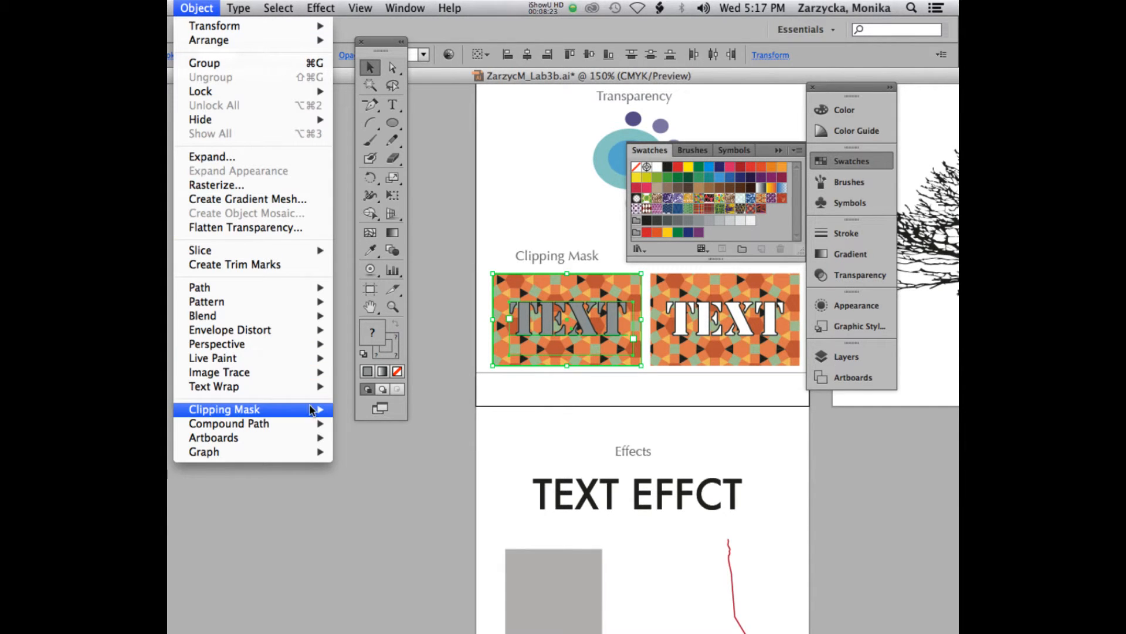
pyautogui.moveTo(305, 408)
pyautogui.click(375, 413)
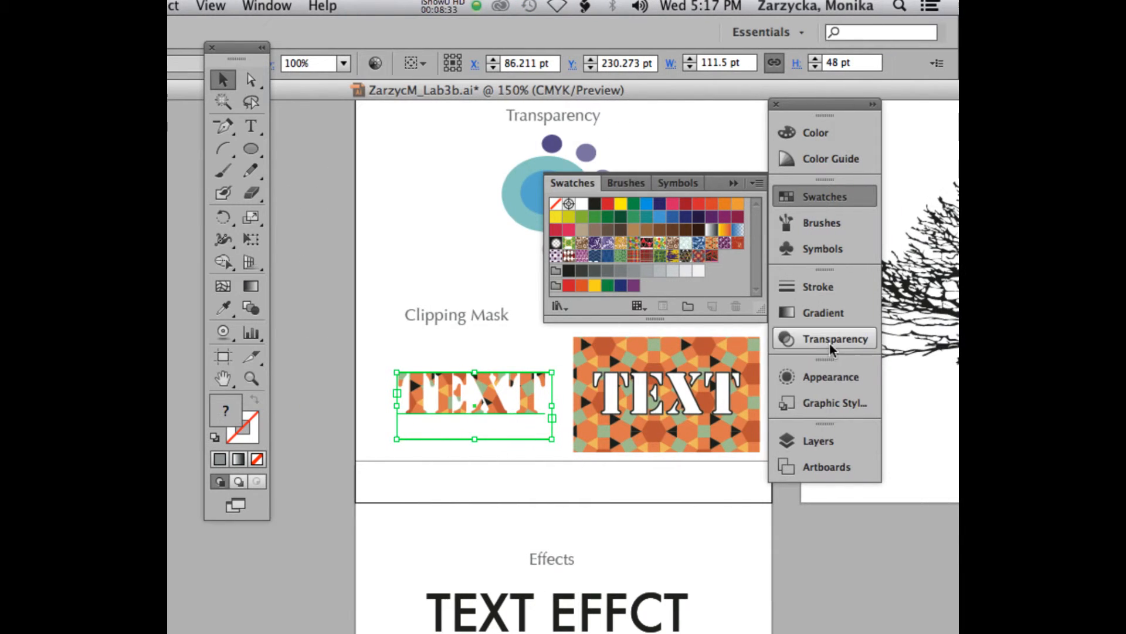
# Examine the contents of the Clipping Mask layer and its clip group in the layer list.
pyautogui.click(816, 441)
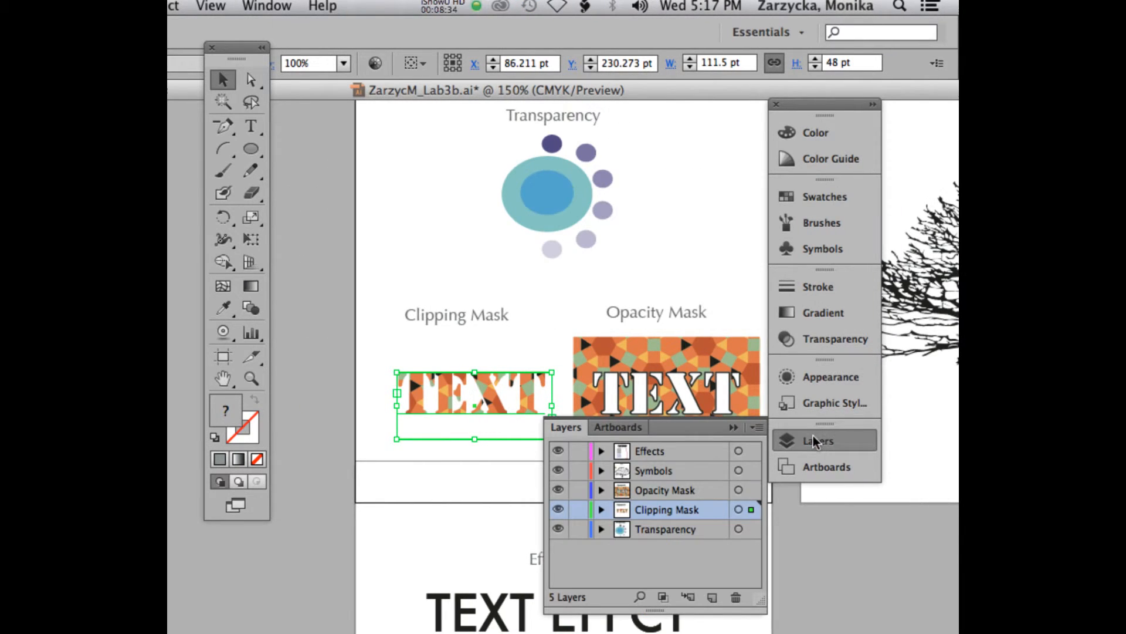
pyautogui.click(601, 509)
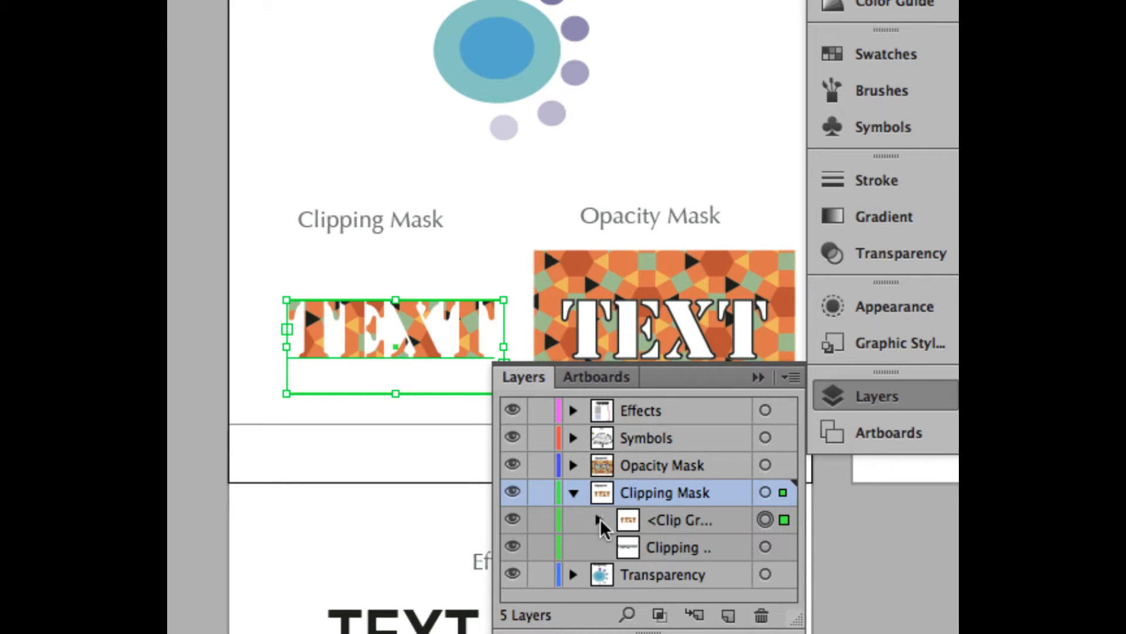
pyautogui.click(599, 519)
pyautogui.click(601, 520)
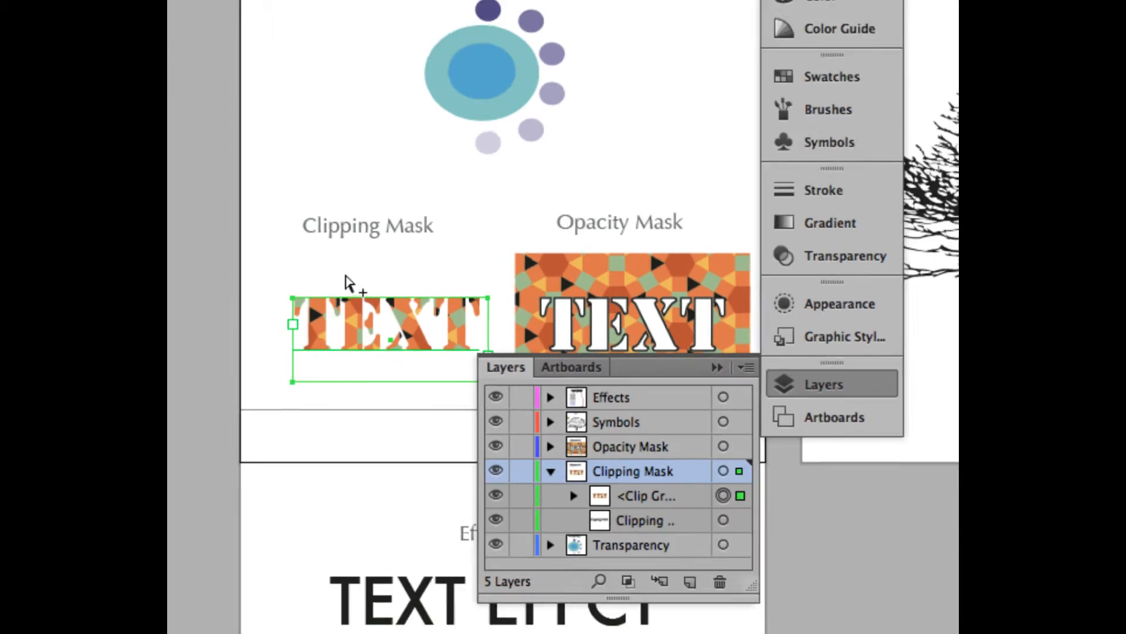
# Select the pattern and TEXT lettering under the Opacity Mask heading, make an opacity mask from them, and deselect the result.
pyautogui.click(599, 289)
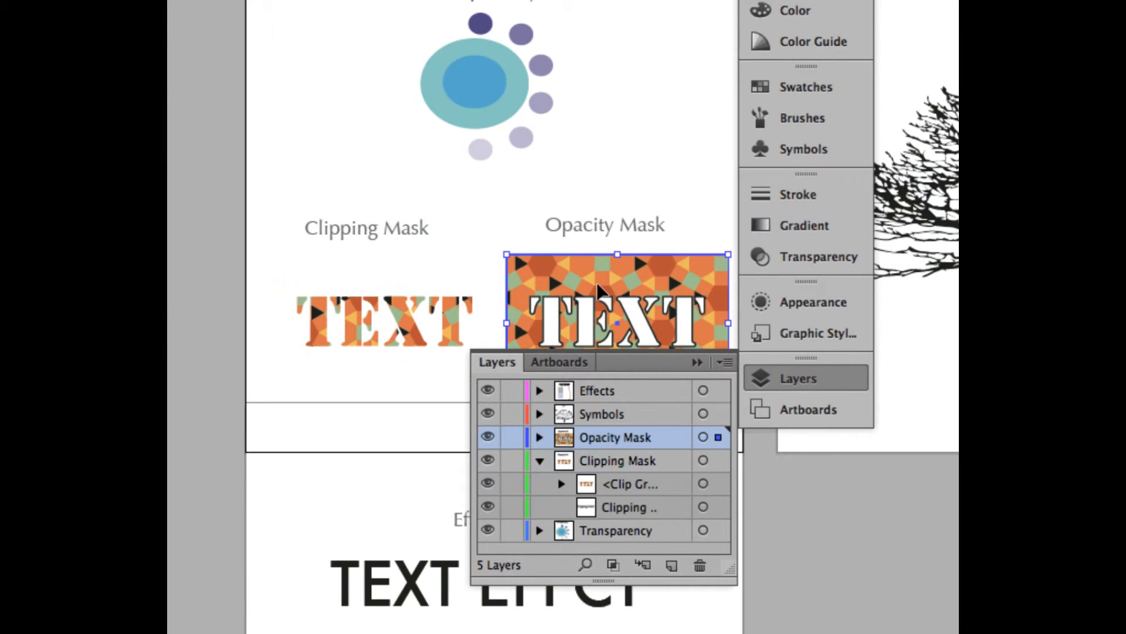
pyautogui.click(699, 362)
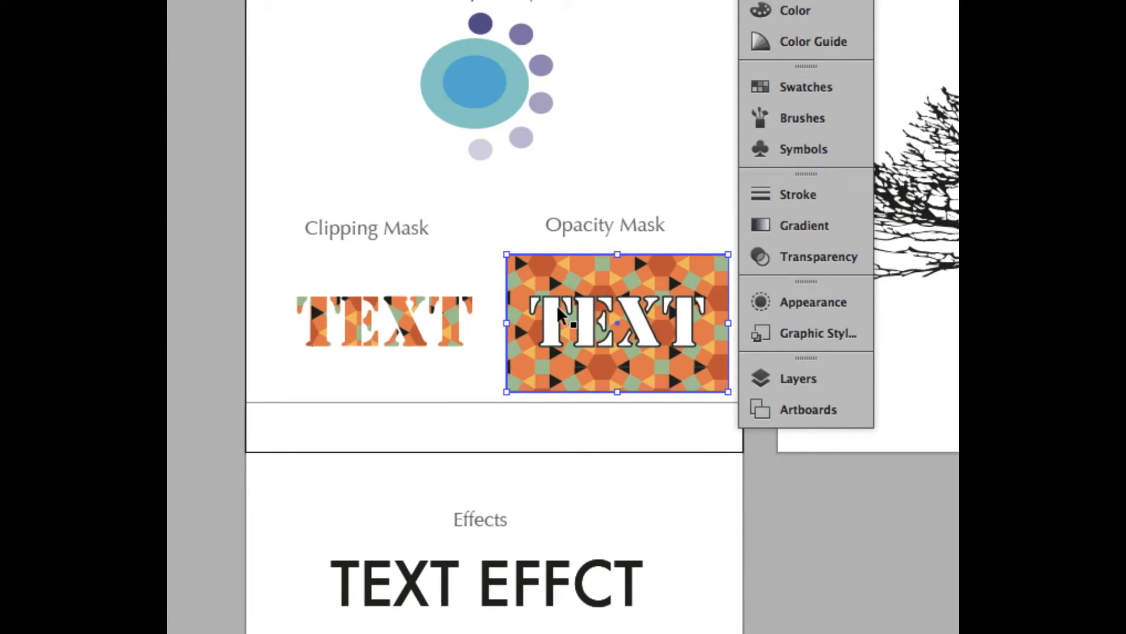
pyautogui.click(557, 307)
pyautogui.keyDown('shift'); pyautogui.click(554, 271); pyautogui.keyUp('shift')
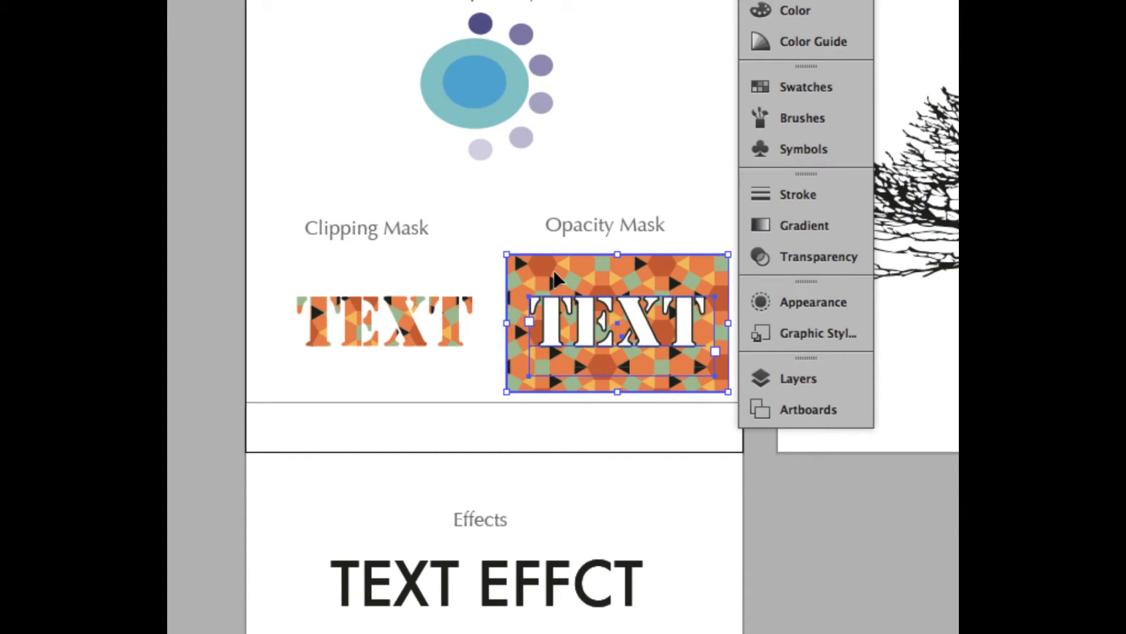
pyautogui.click(799, 257)
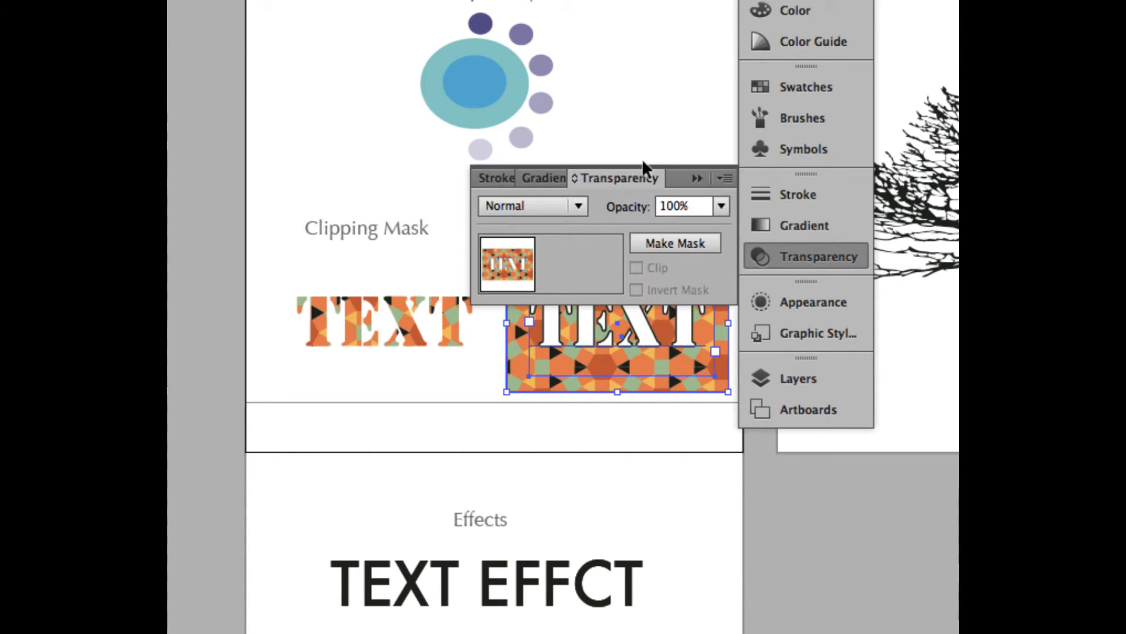
pyautogui.click(674, 241)
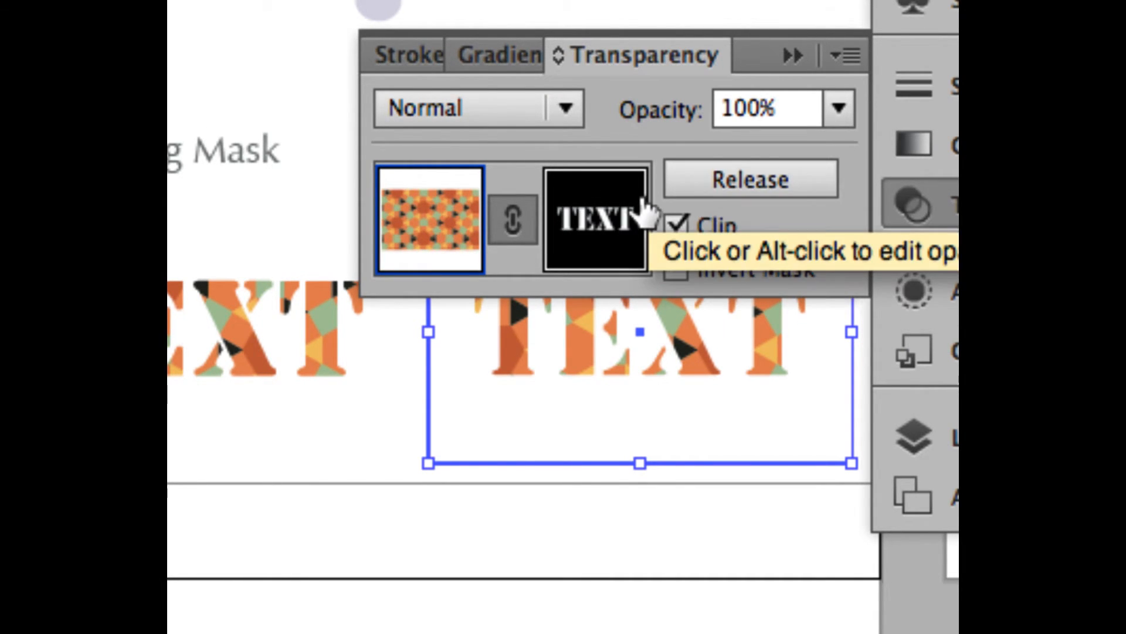
pyautogui.click(386, 412)
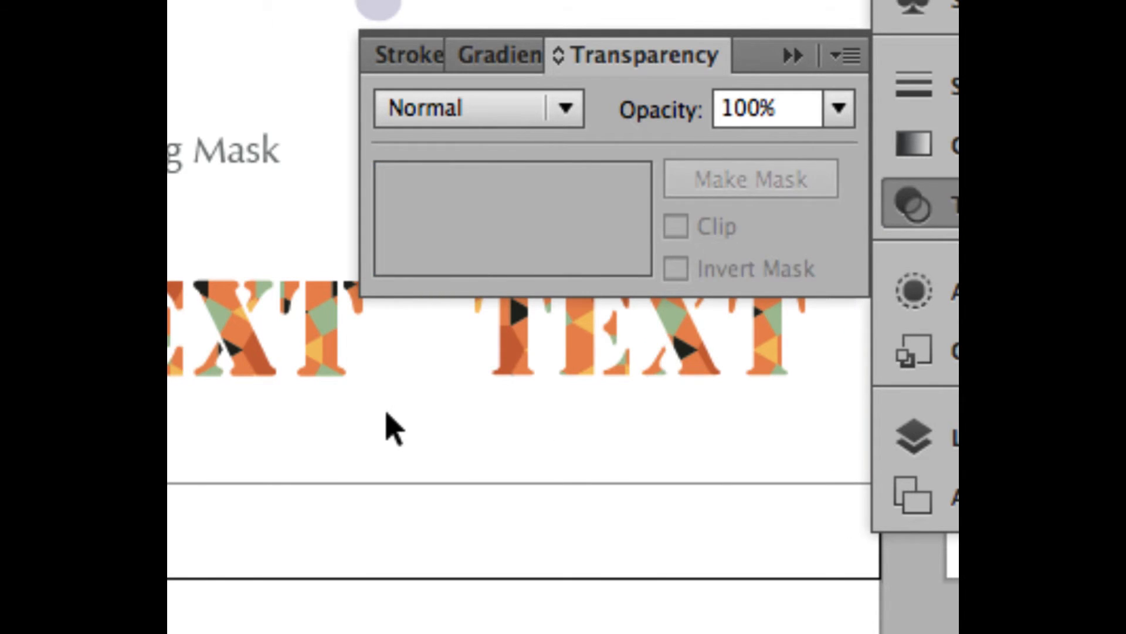
pyautogui.click(791, 55)
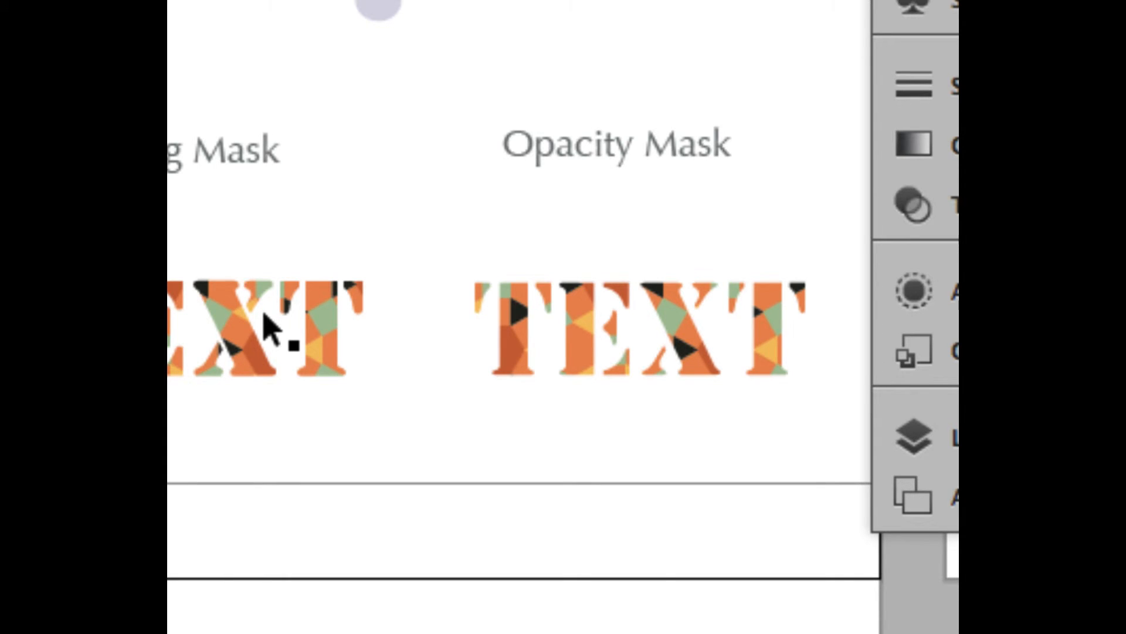
# Undo the opacity mask on the patterned artwork and deselect the artwork.
pyautogui.hotkey('ctrl', 'z')
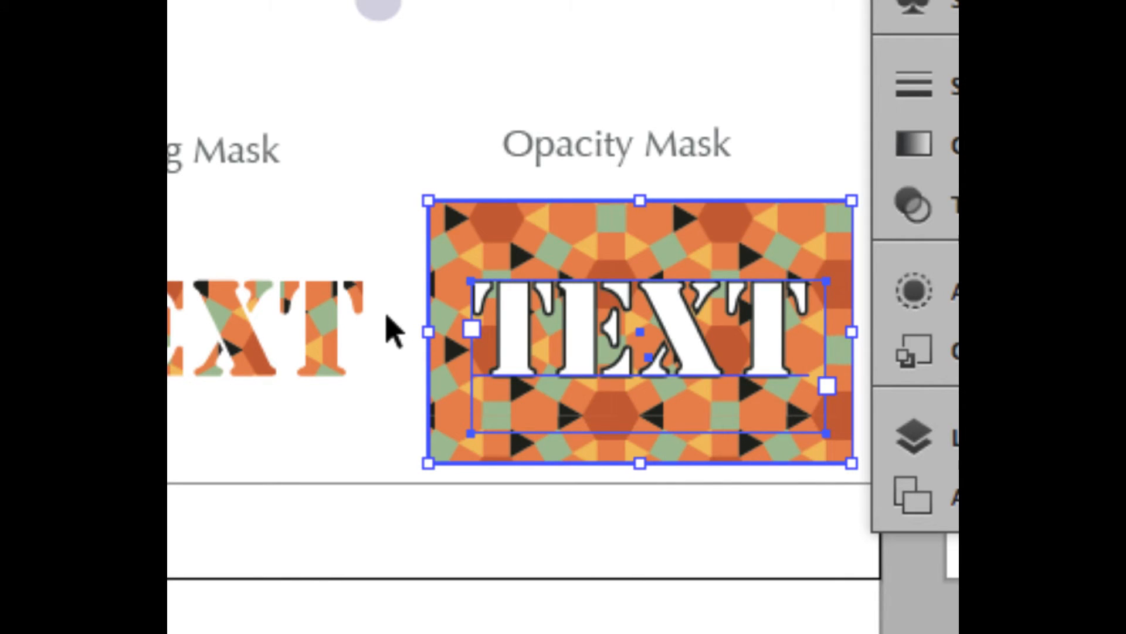
pyautogui.click(399, 384)
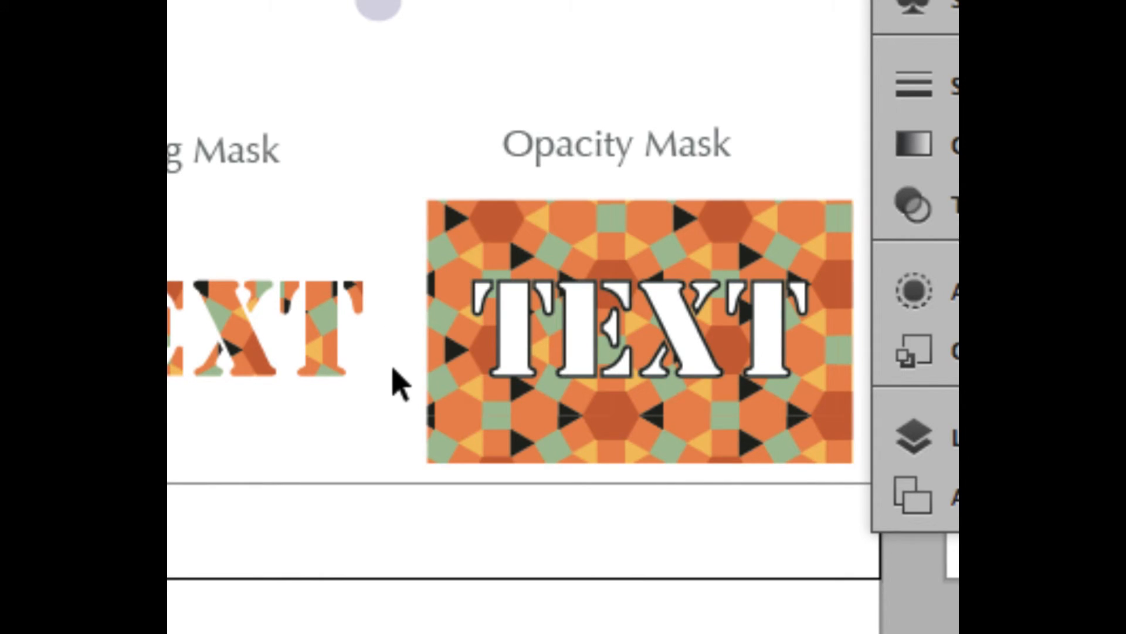